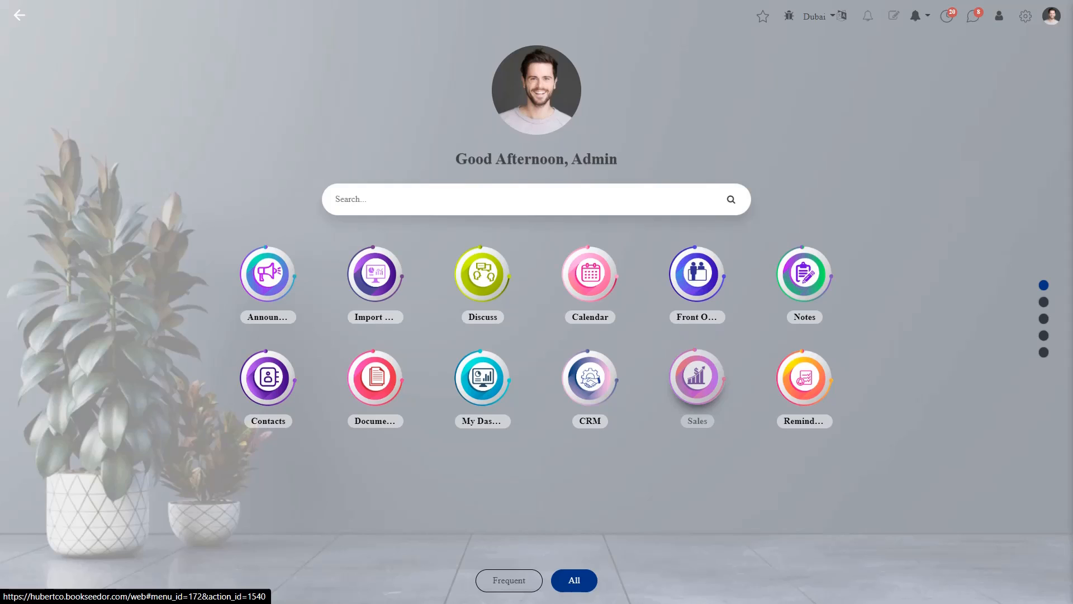
- Search the apps for "main" and open the Maintenance app
click(461, 202)
text(main)
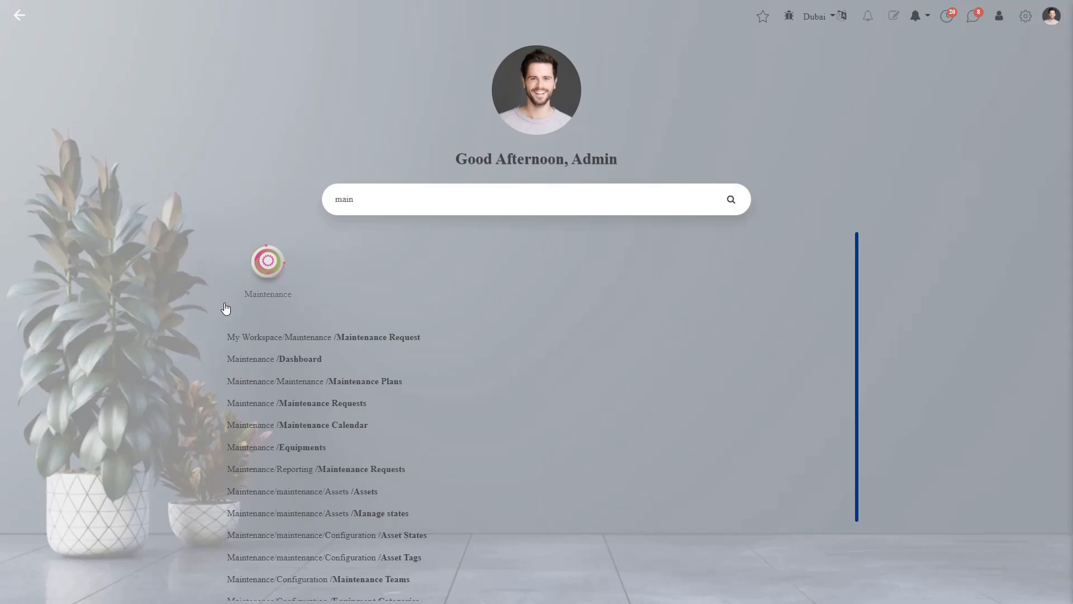
click(253, 282)
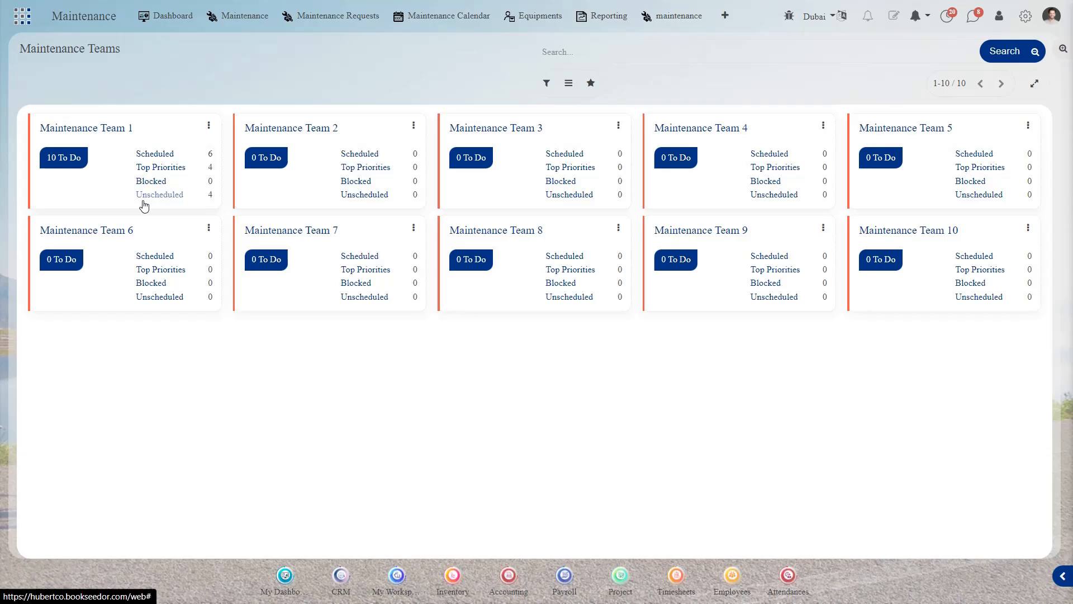
- View Maintenance Team 1's to-do requests, inspect the Wednesday, April 13 Maintenance request at 09:00, and return to the teams overview
click(155, 156)
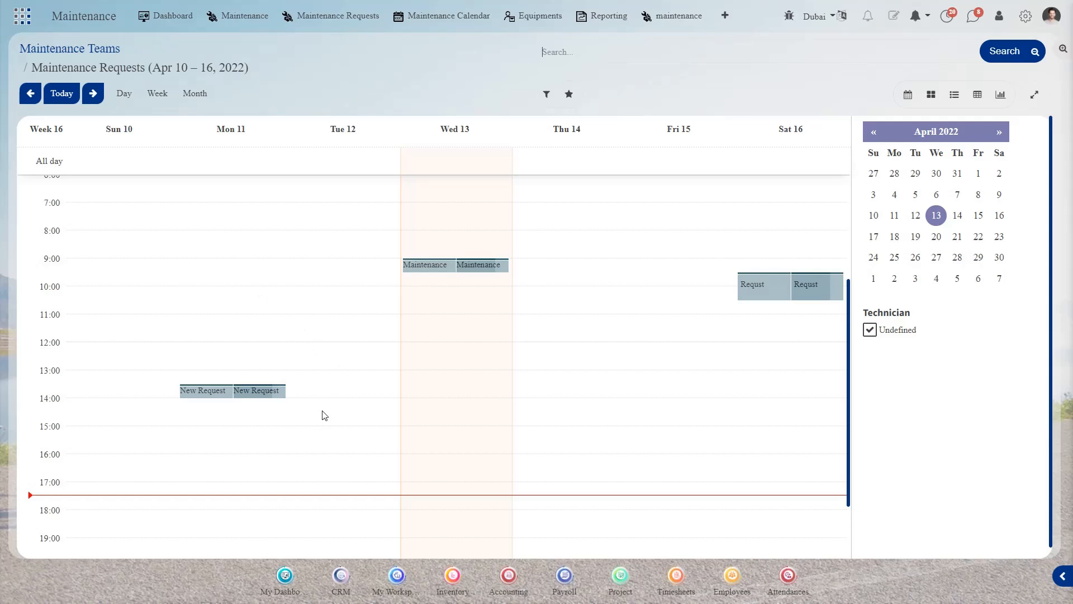
click(434, 263)
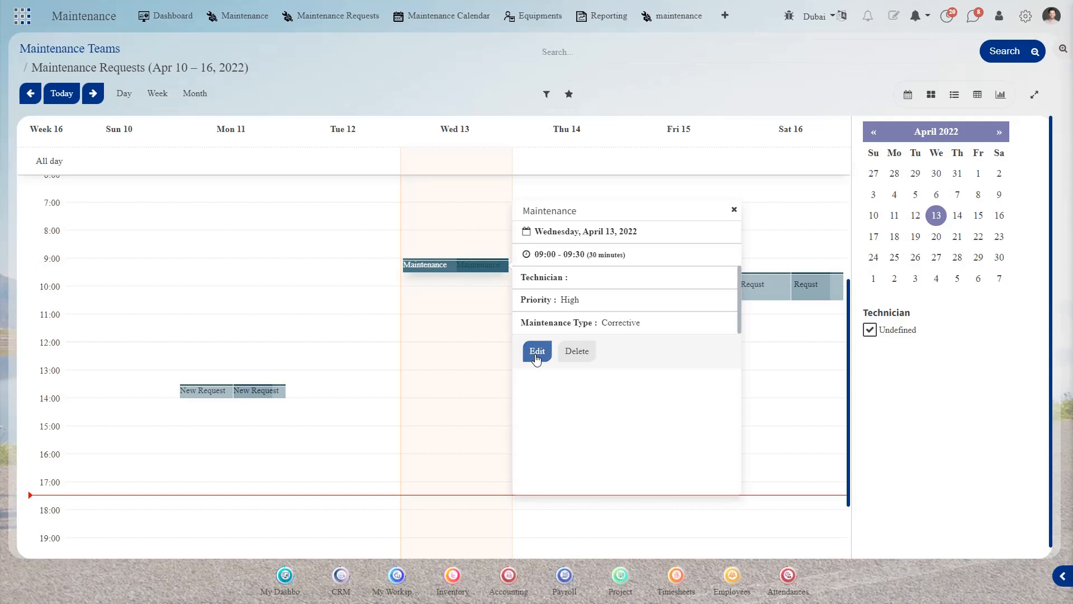
click(534, 352)
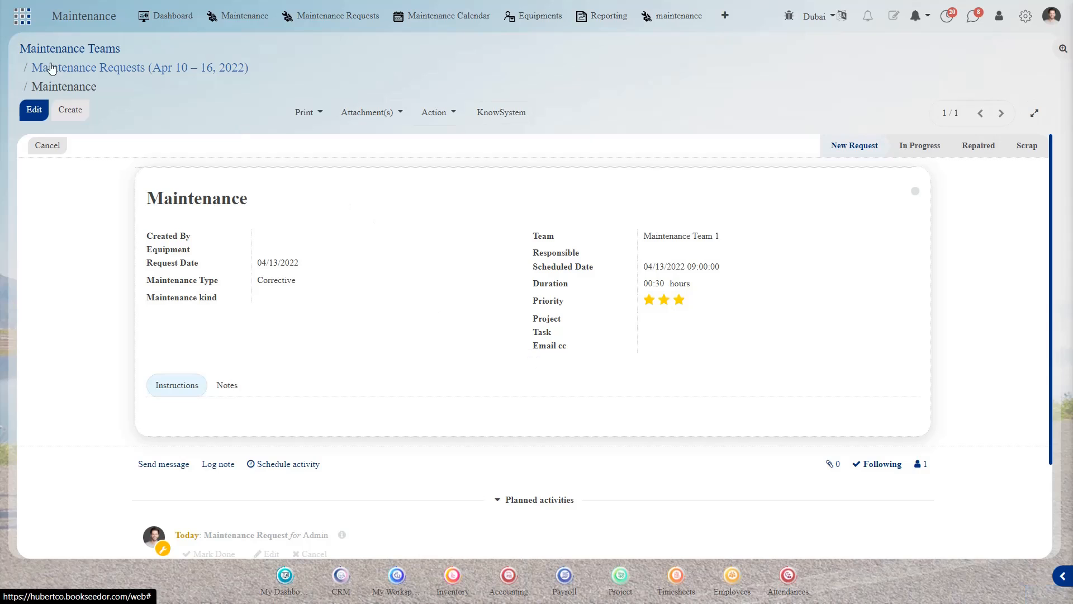
click(78, 49)
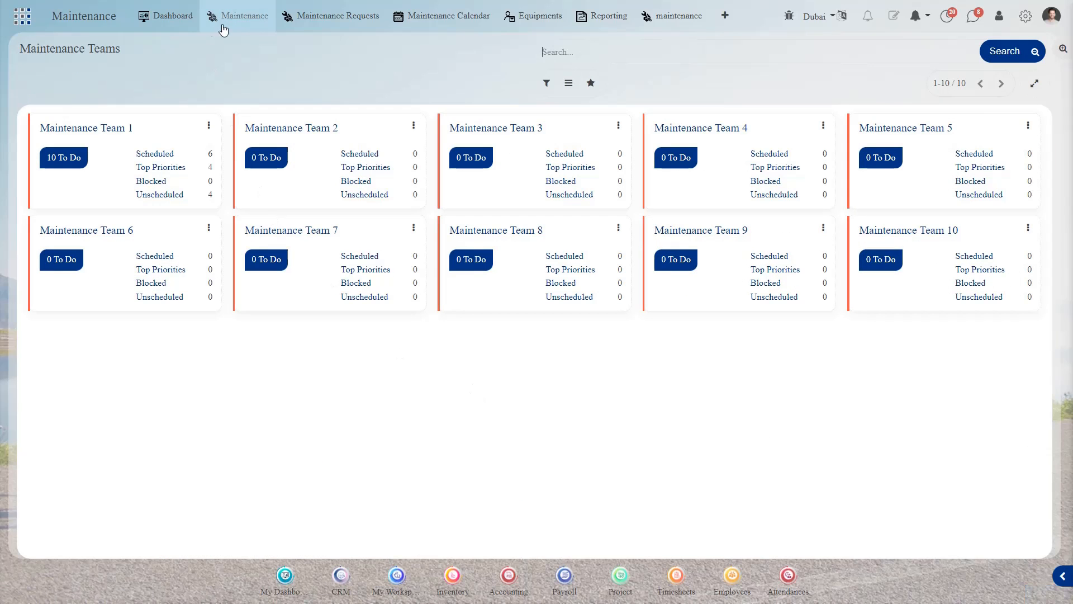
- Open the Maintenance Plans list and bring up the plan for equipment JCP/89 in edit mode
click(232, 28)
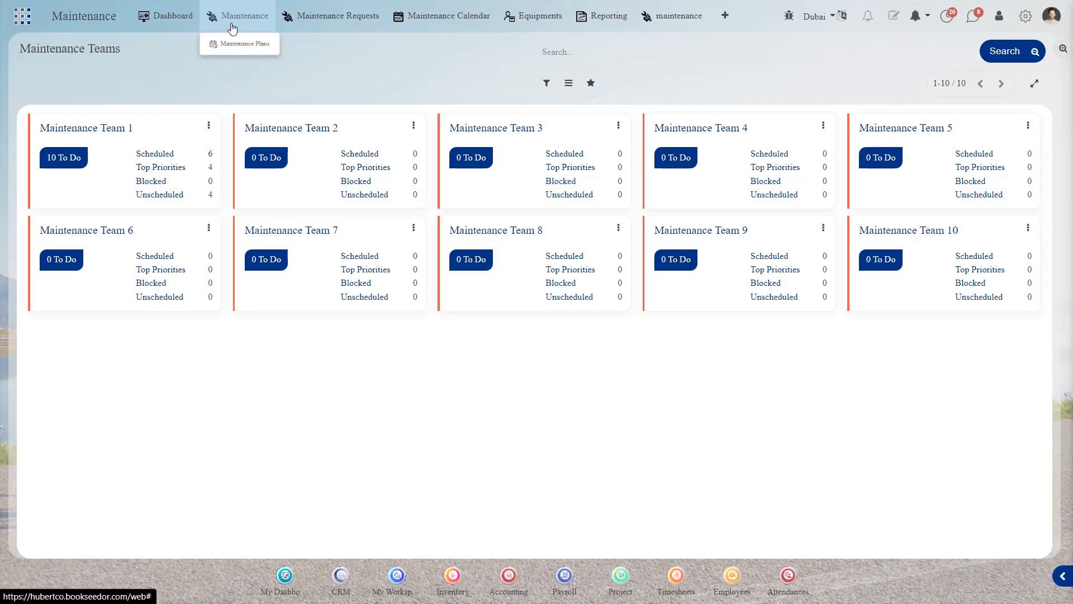
click(241, 52)
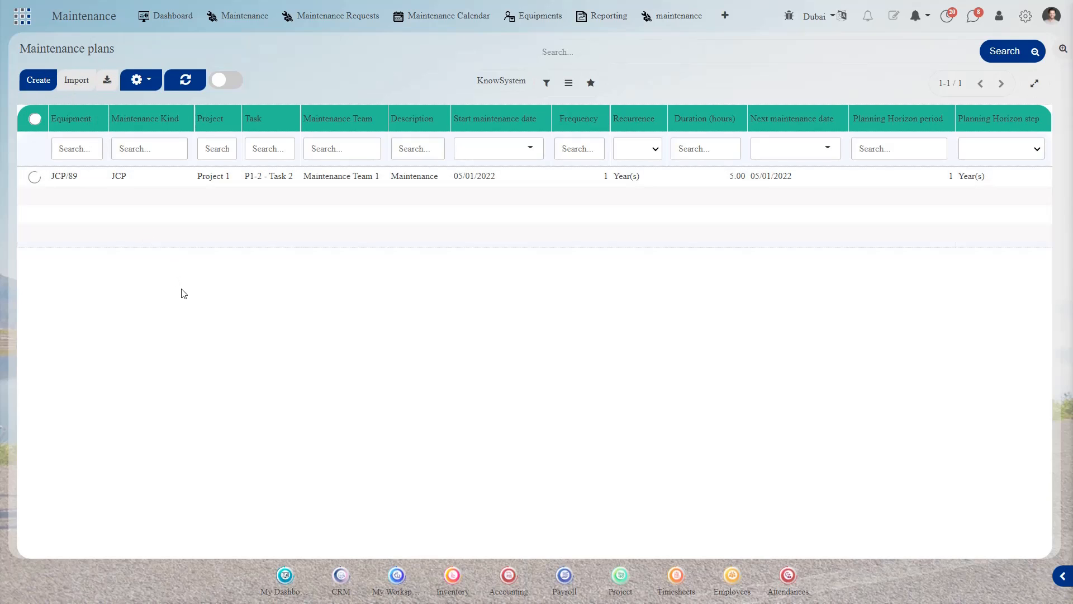
click(291, 187)
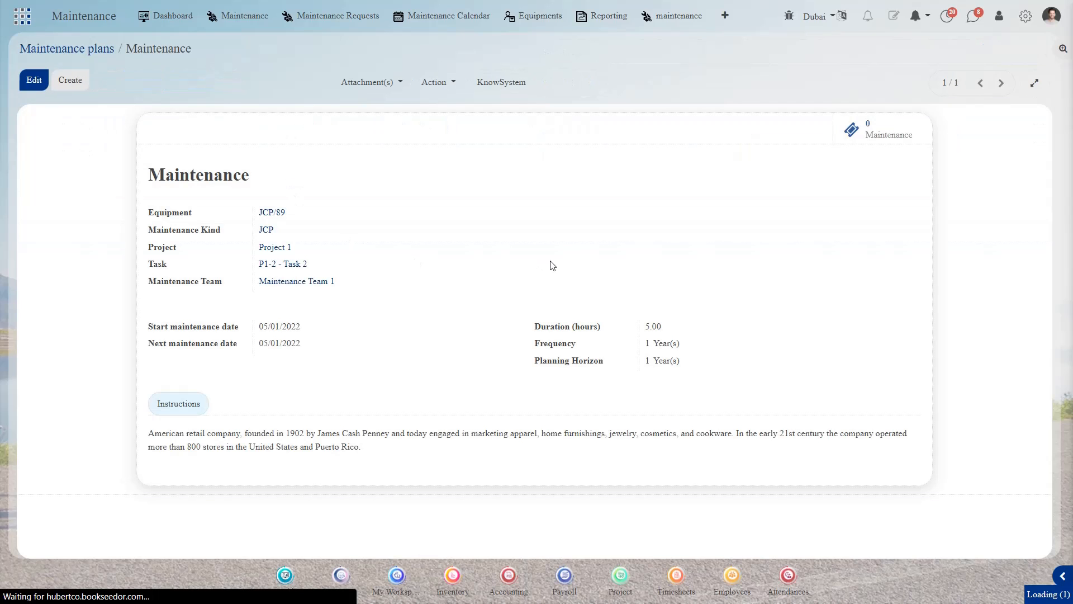
click(33, 83)
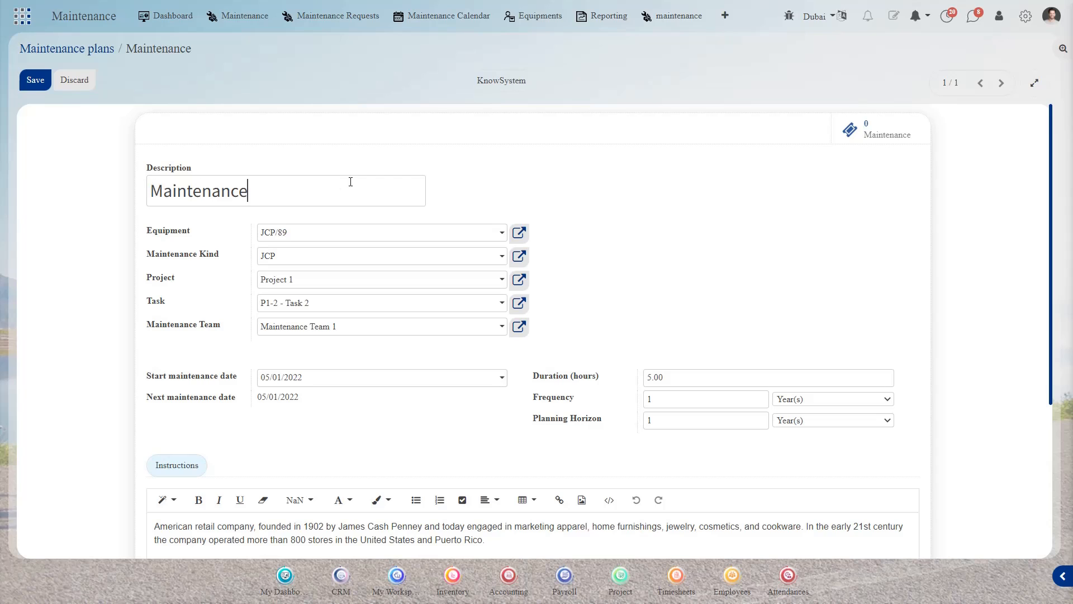
- Review the maintenance plan's equipment, team, date, duration, frequency, planning horizon and instruction fields, and save the plan
scroll(586, 201, down, 1)
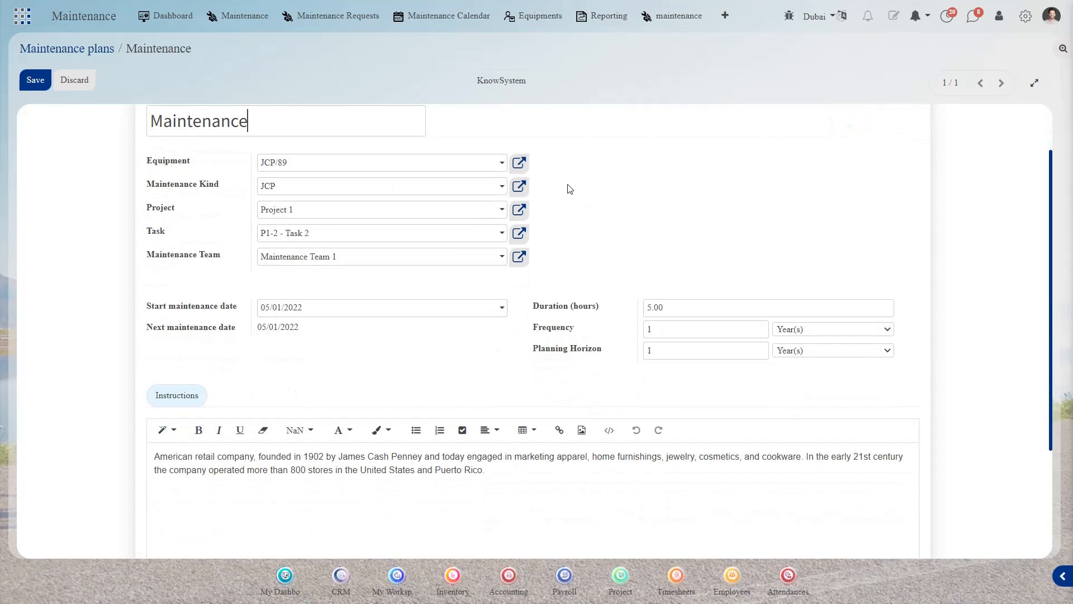
scroll(568, 187, up, 1)
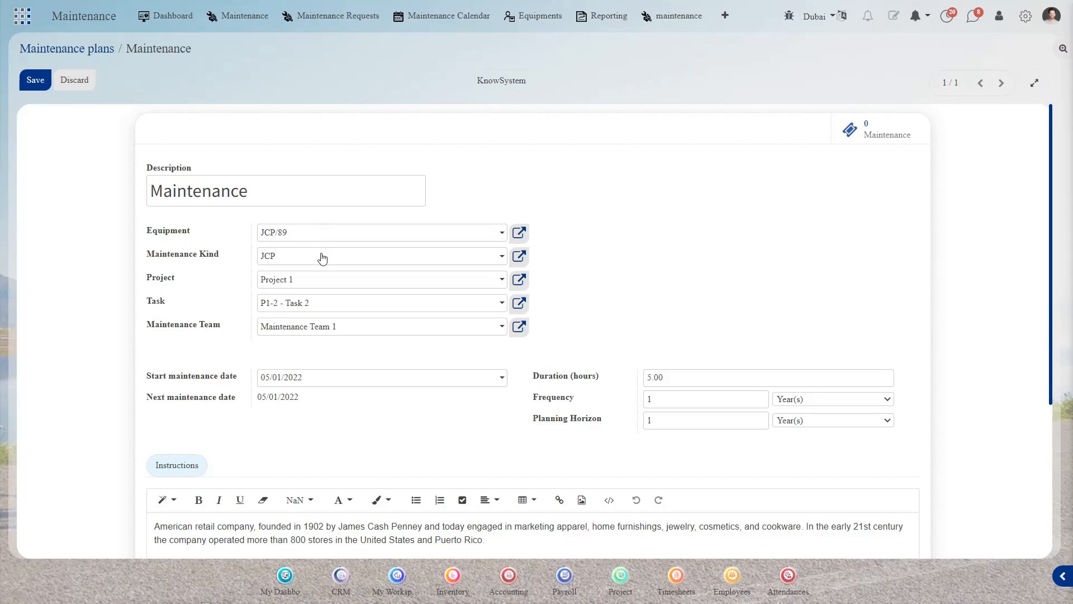
scroll(321, 259, down, 1)
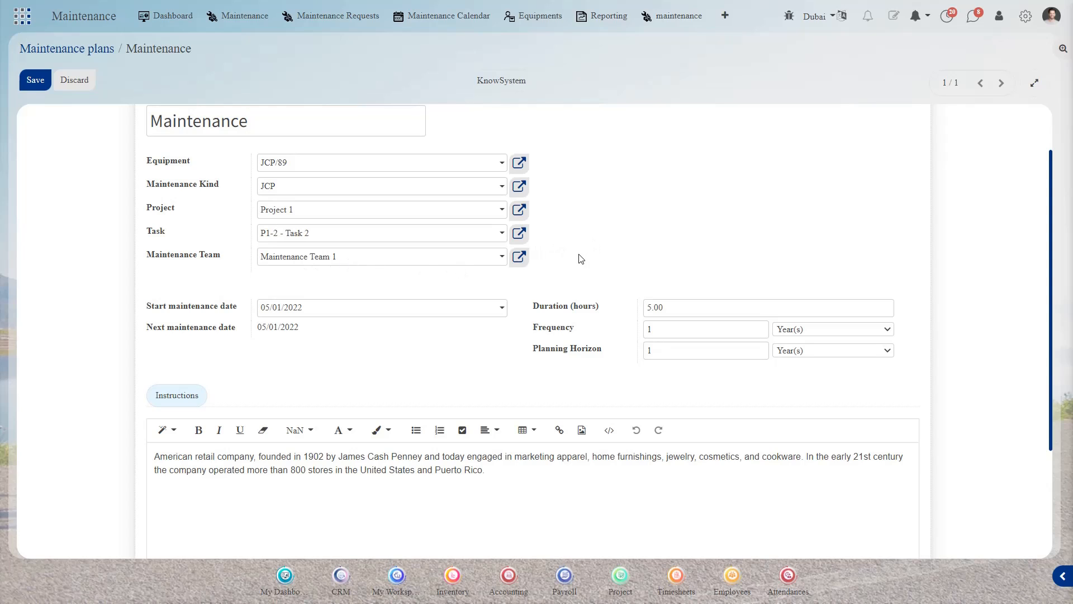
scroll(588, 258, down, 1)
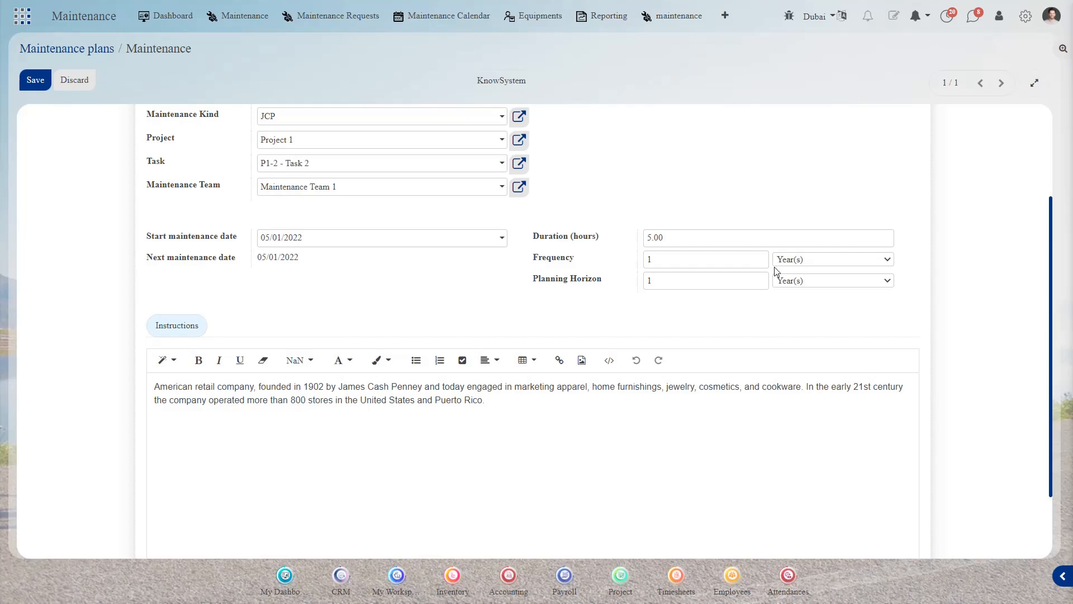
scroll(773, 267, down, 1)
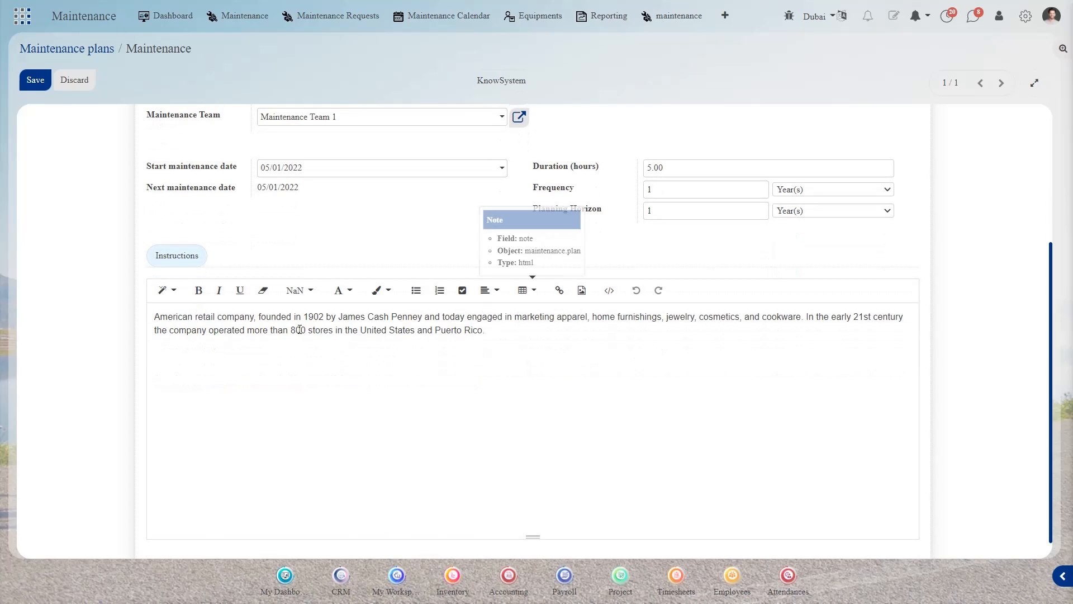
scroll(300, 330, up, 3)
scroll(300, 334, down, 3)
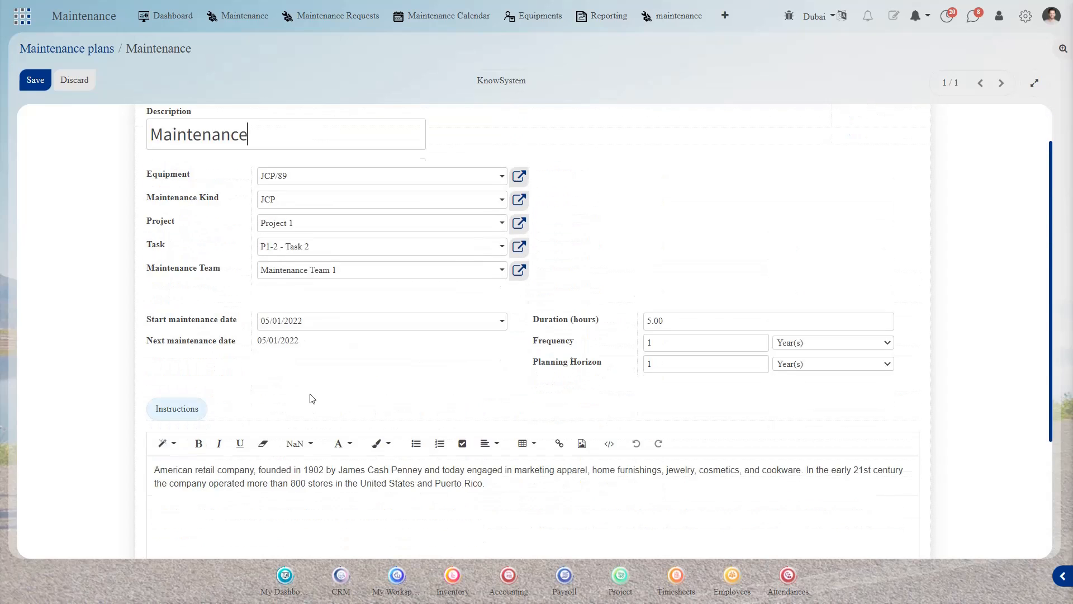
scroll(457, 353, up, 3)
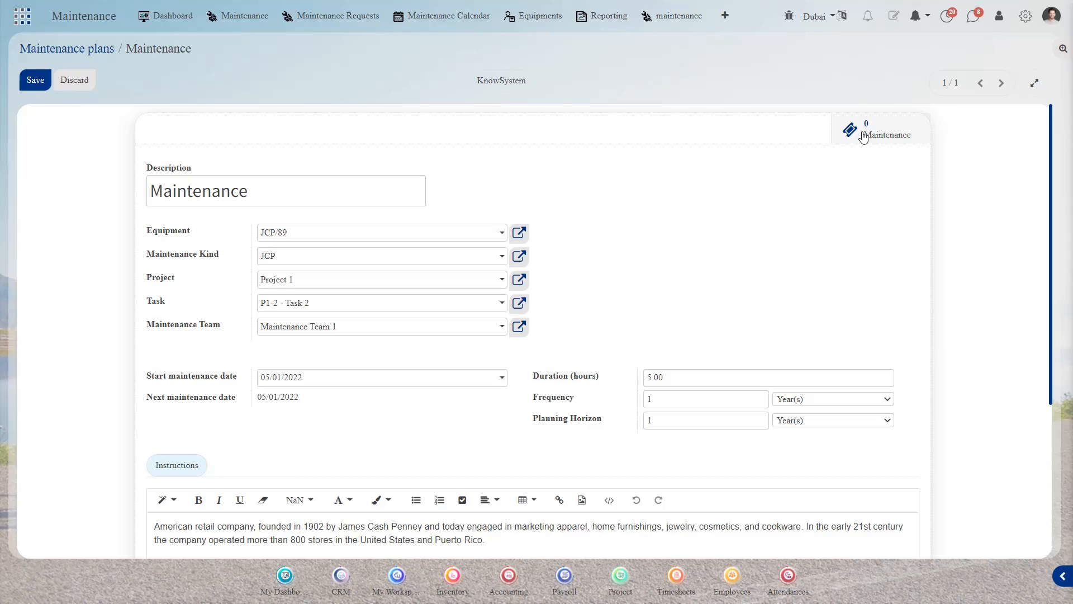
click(35, 81)
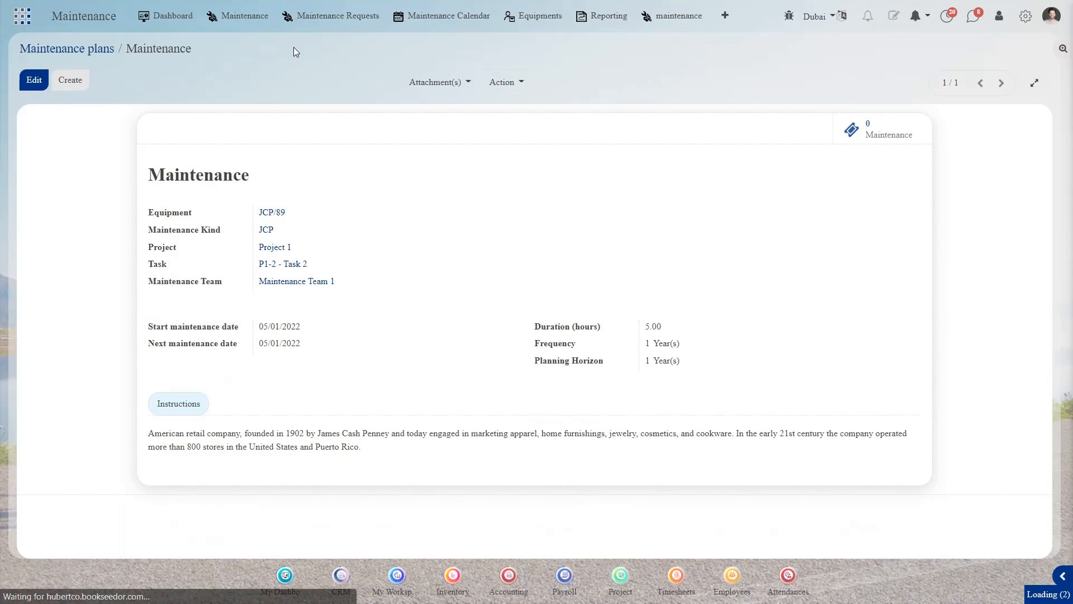
- Open the maintenance requests board and unfold the collapsed Repaired and Scrap stages
click(349, 17)
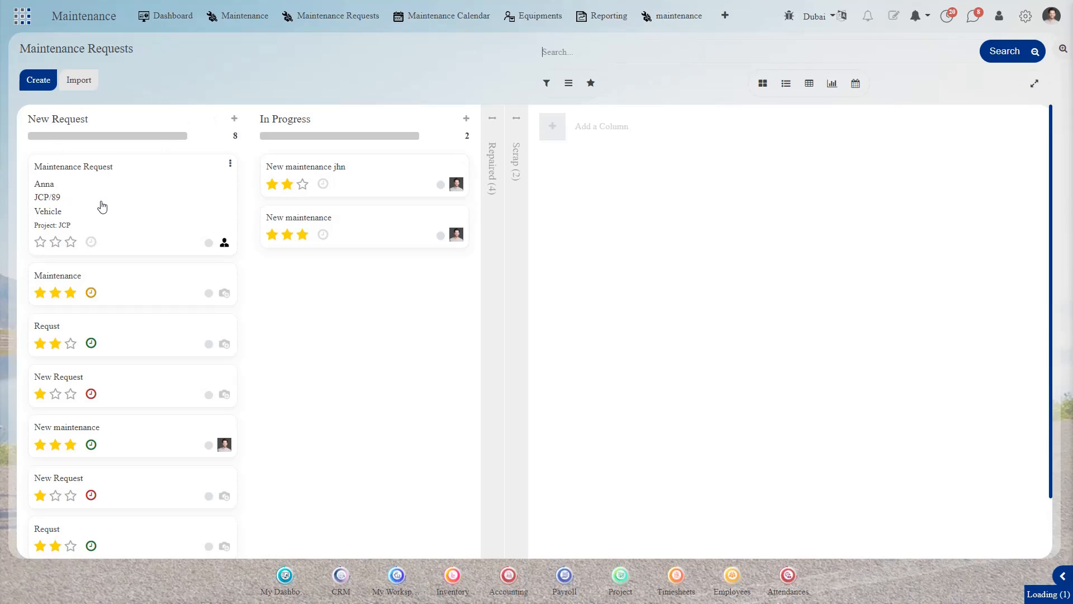
click(115, 191)
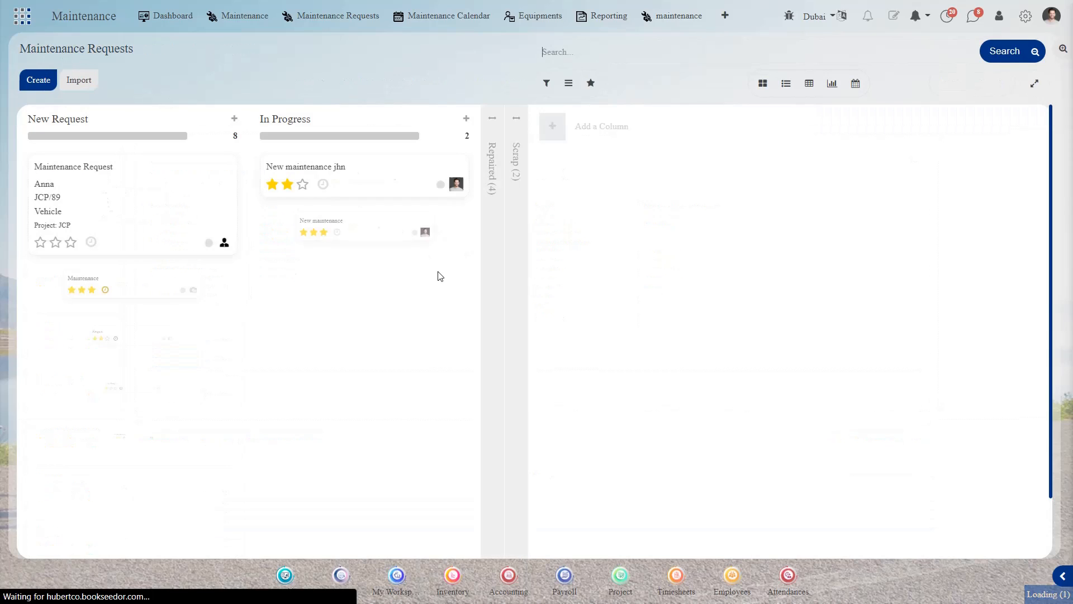
click(491, 164)
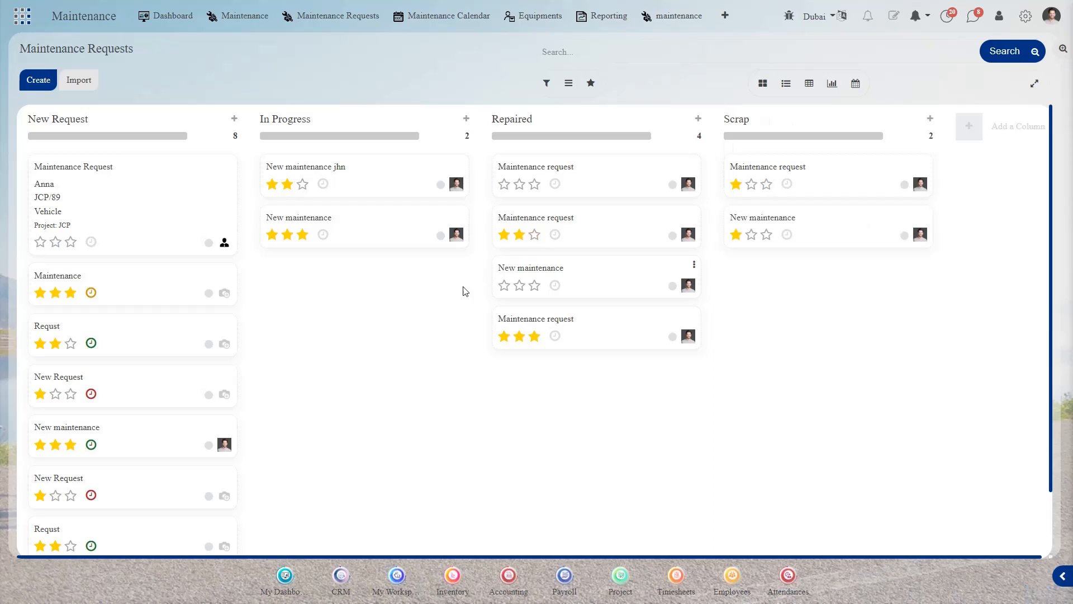
- View the maintenance requests as a list and as a pivot table, and return to the kanban board
click(785, 87)
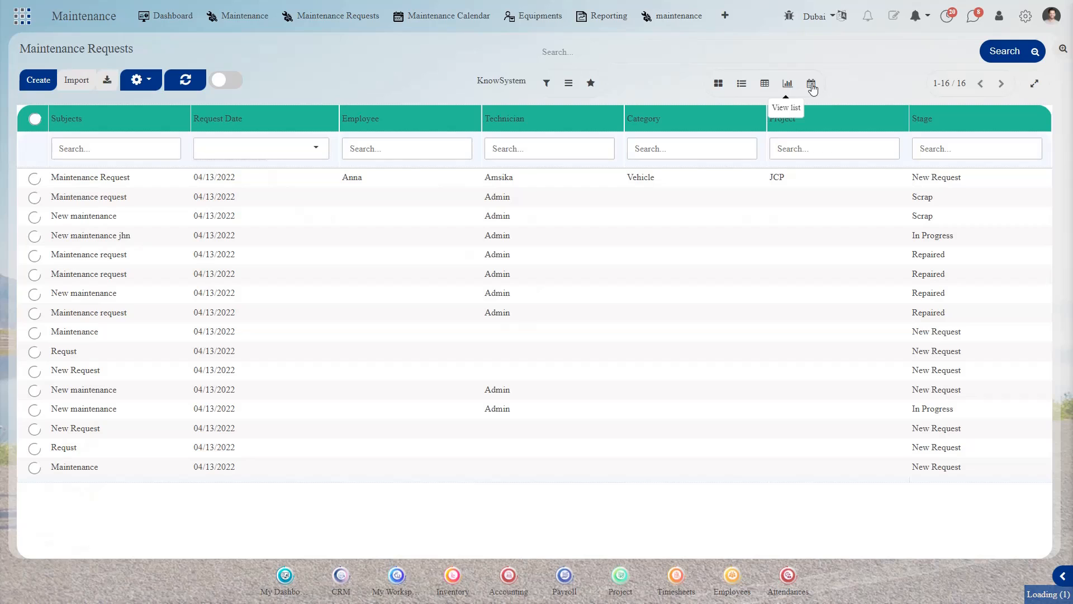
click(765, 86)
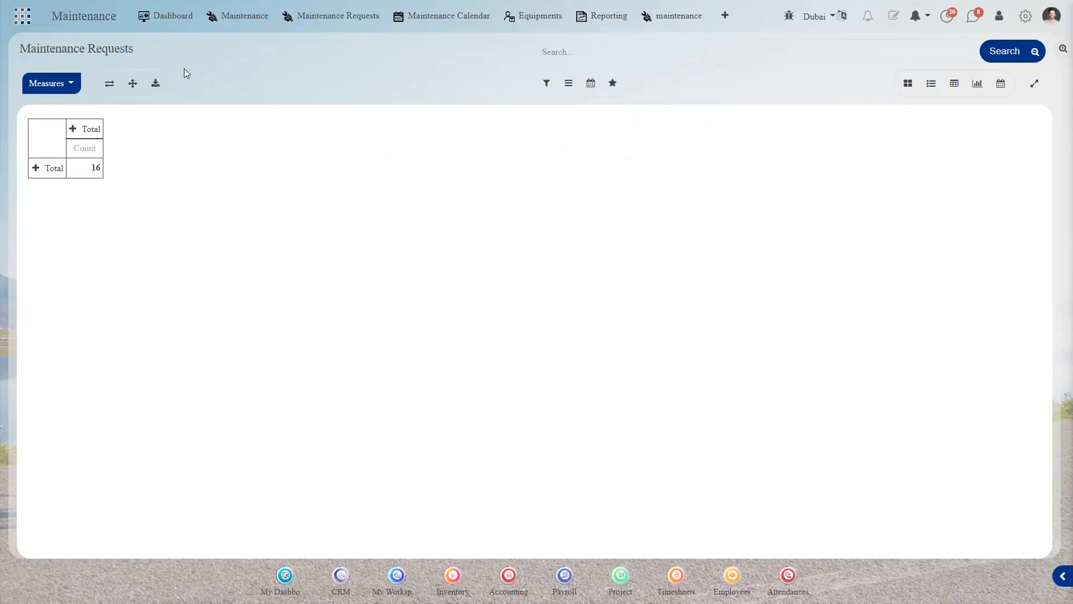
click(908, 85)
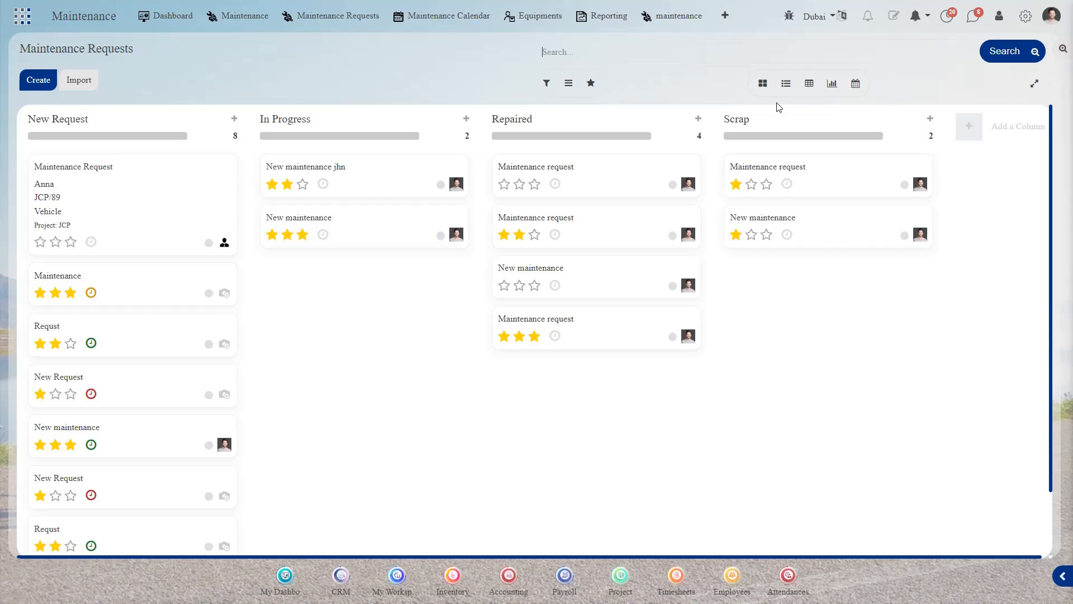
- Open the vehicle maintenance request for equipment JCP/89 in the New Request stage for editing
click(189, 195)
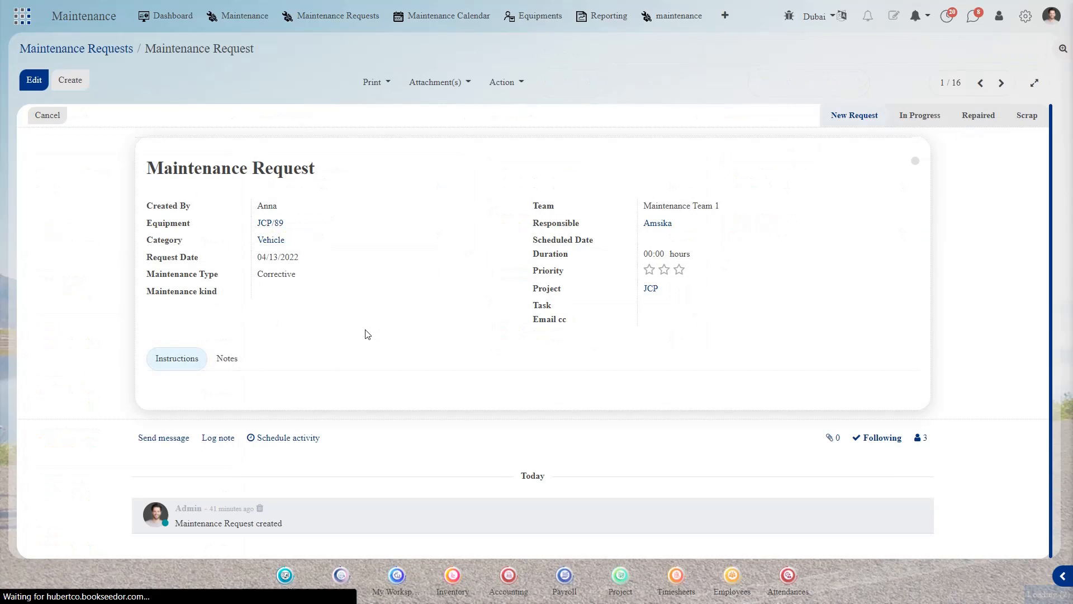
click(36, 86)
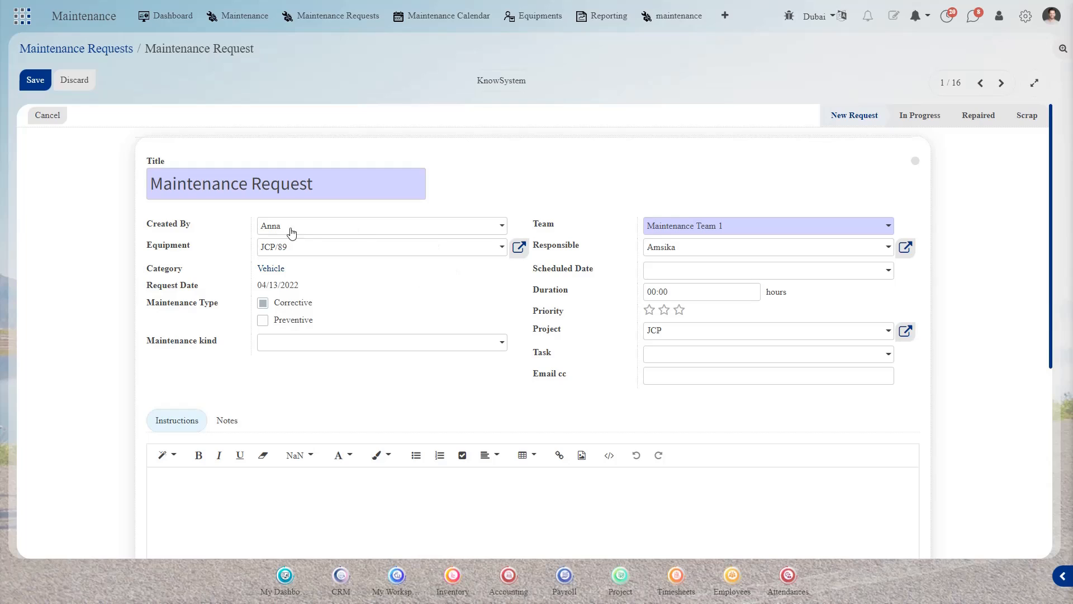
click(374, 254)
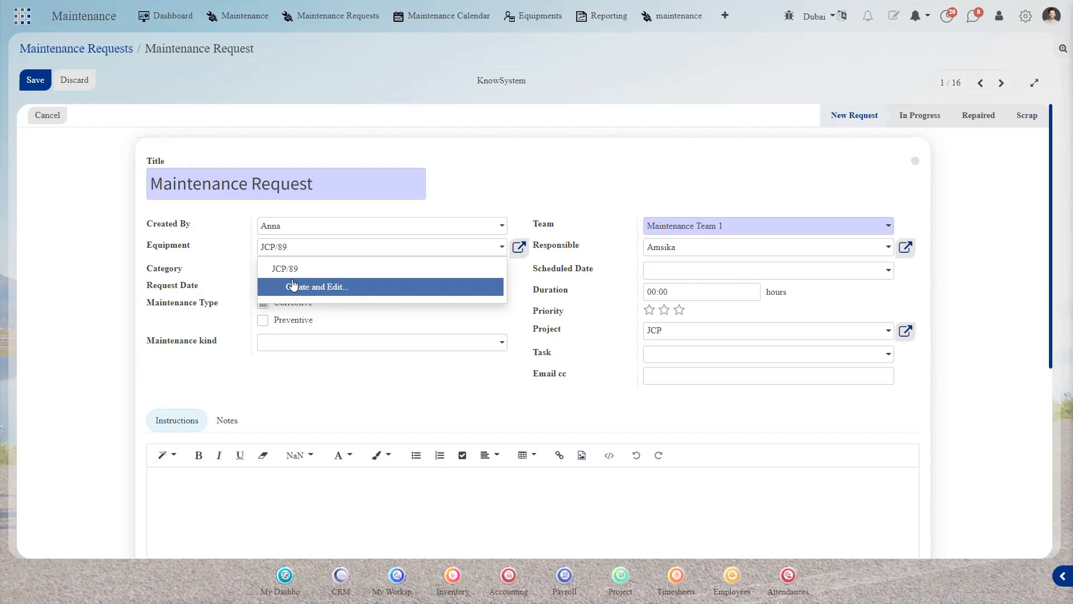
click(342, 290)
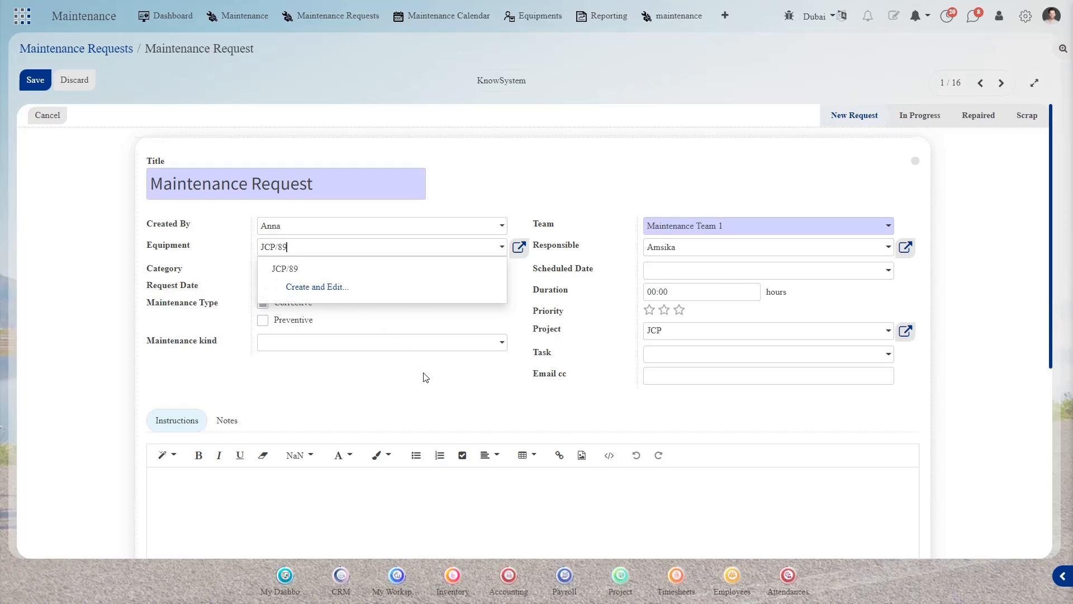
click(426, 378)
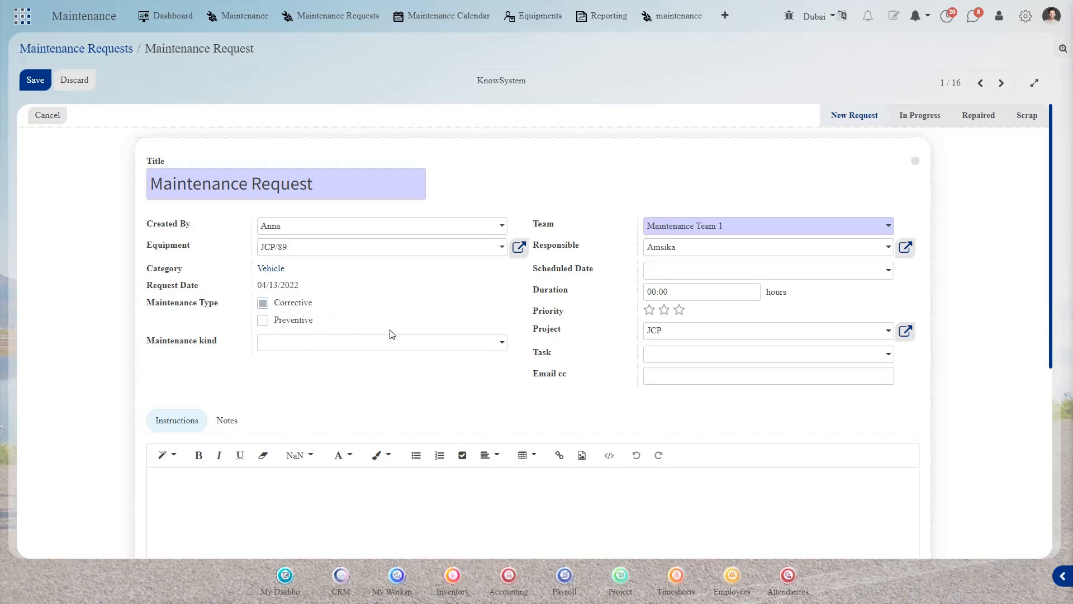
- Set the request's maintenance kind to JCP and its priority to three stars
click(366, 343)
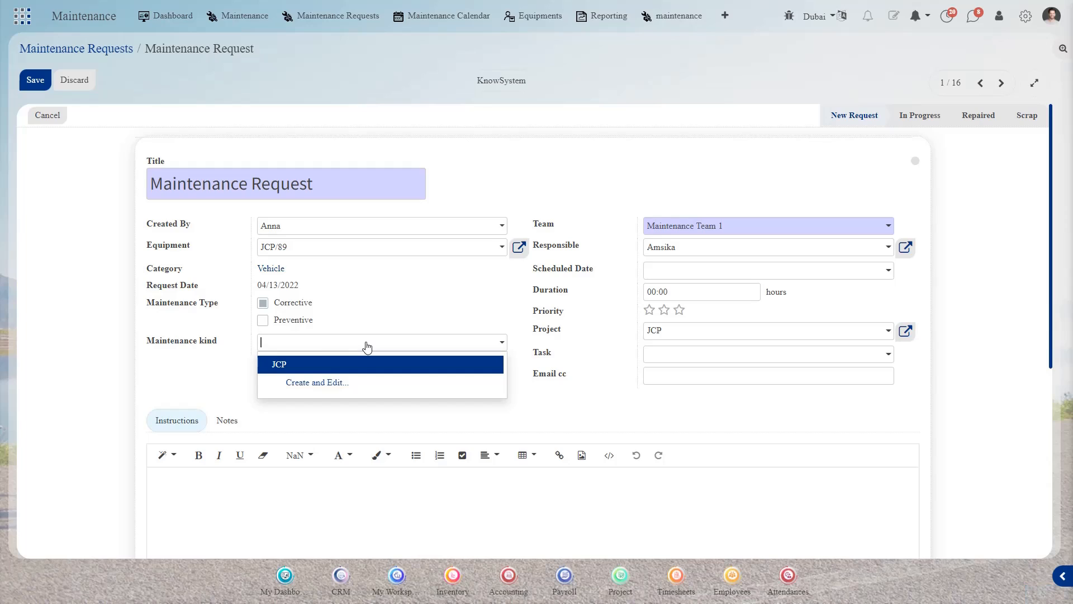
click(270, 368)
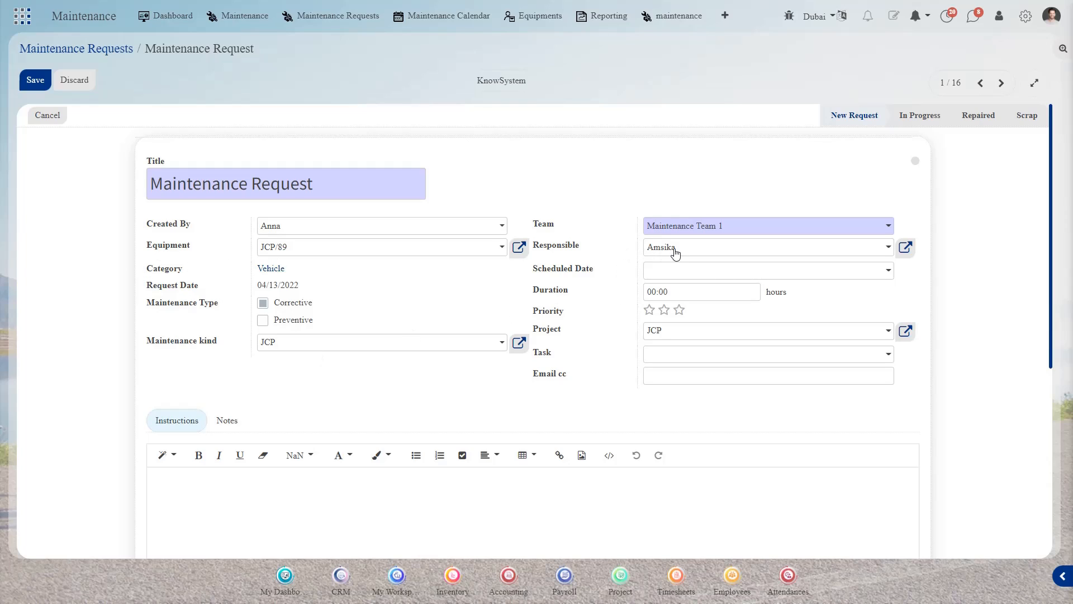
click(678, 311)
- Try to create a new task for the maintenance request from its Task field
click(702, 355)
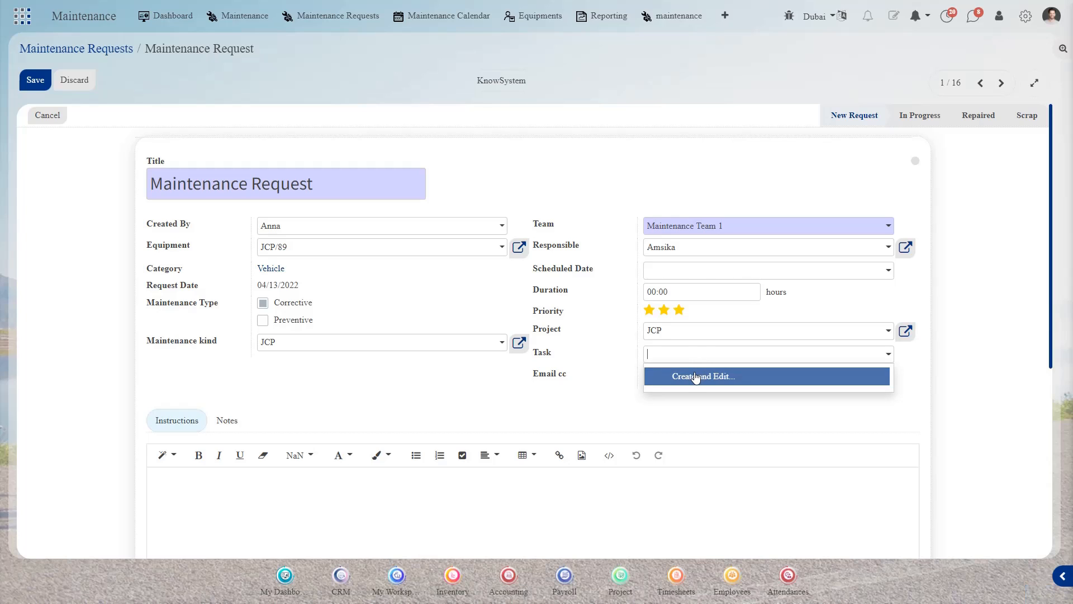
click(694, 376)
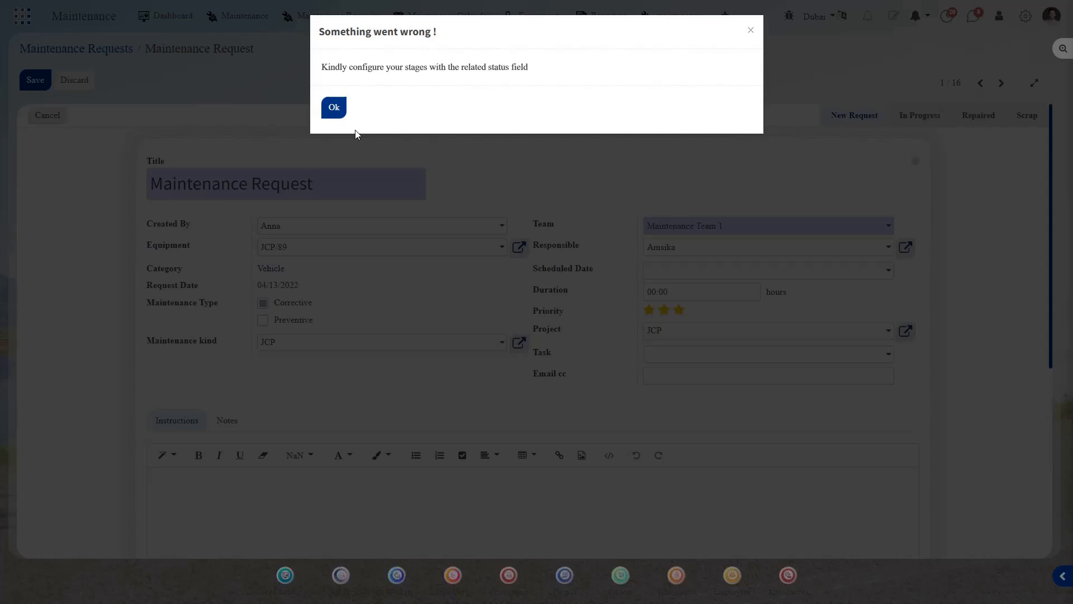
click(335, 106)
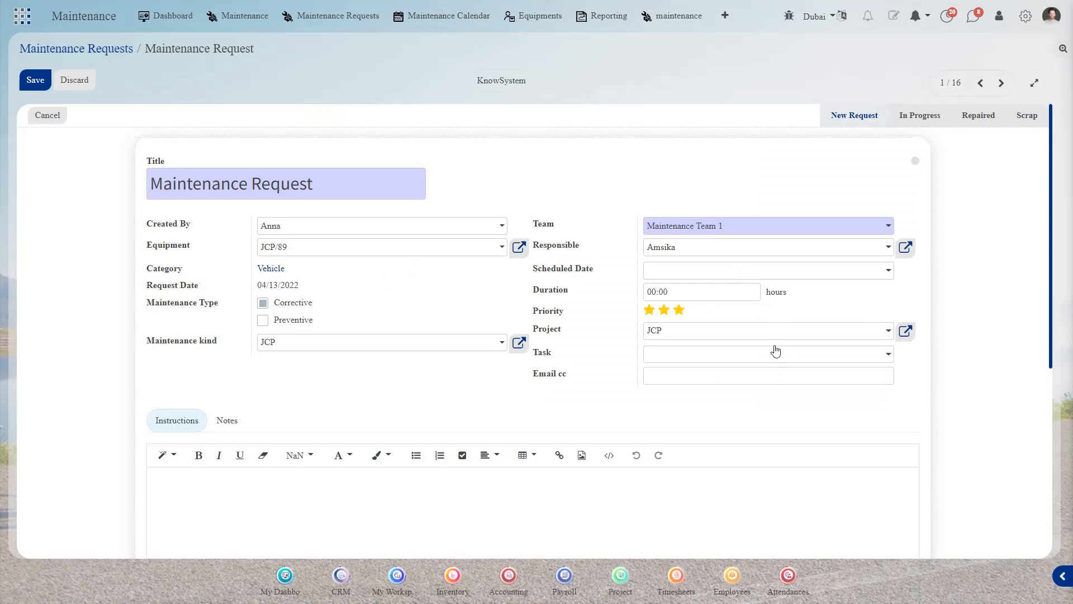
scroll(766, 402, down, 1)
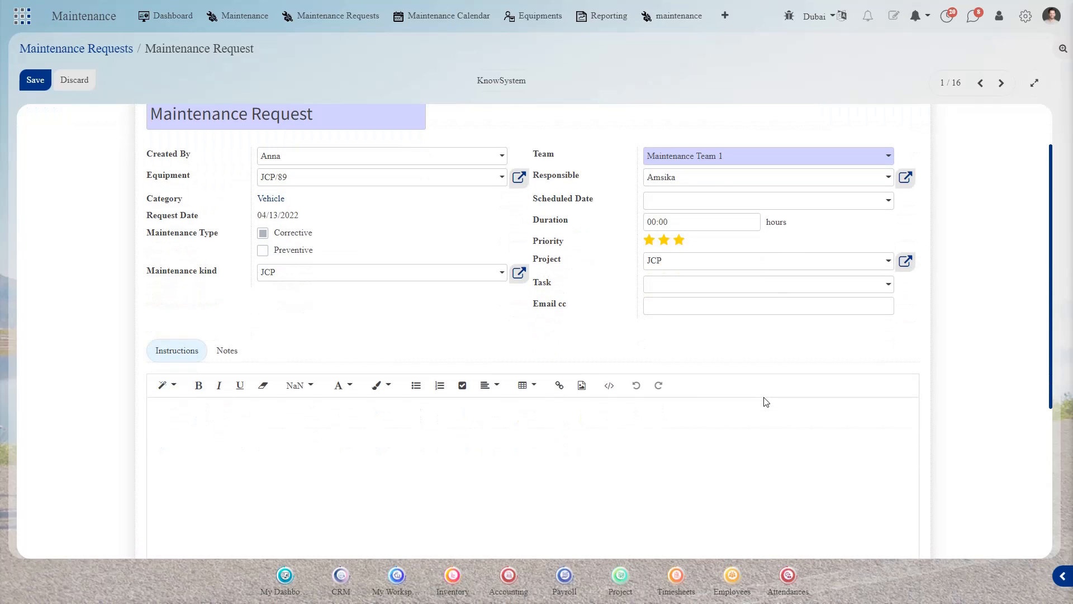
- Look over the Instructions and Notes sections of the maintenance request
scroll(228, 395, down, 2)
click(236, 313)
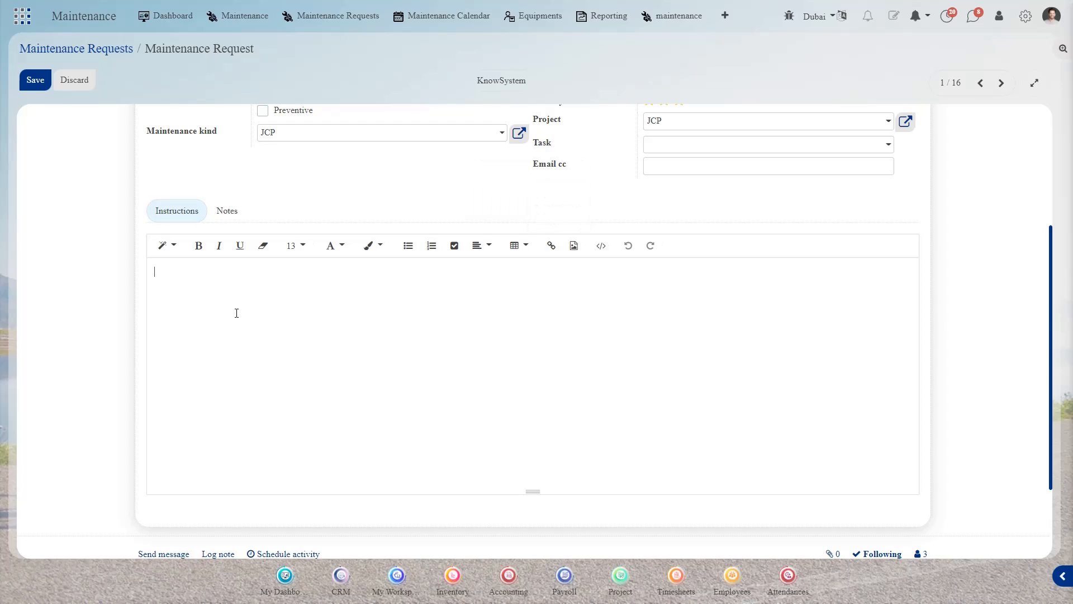
click(227, 210)
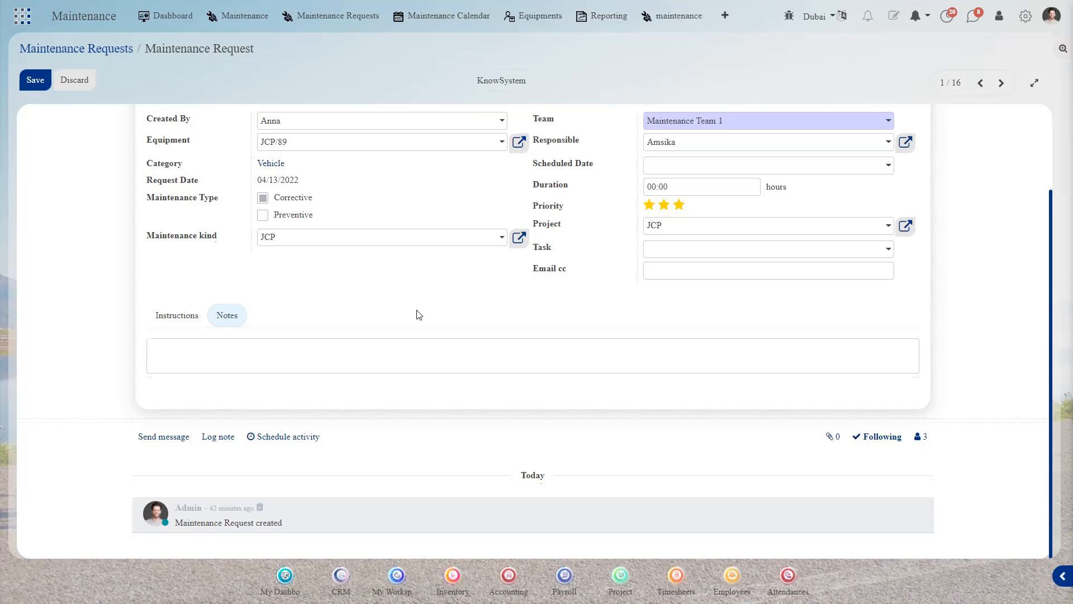
scroll(419, 315, up, 2)
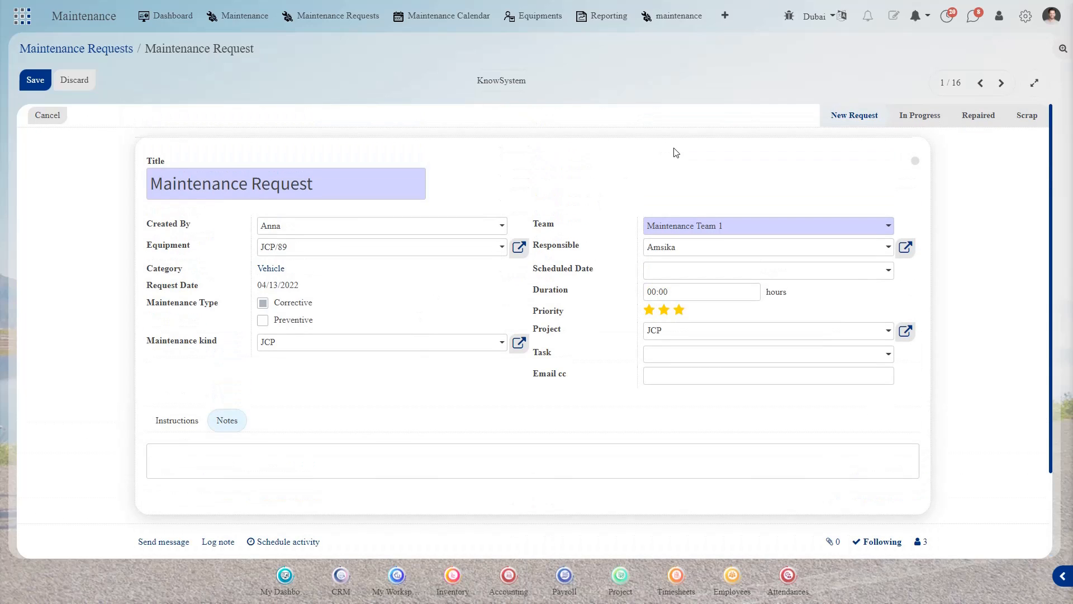
click(183, 421)
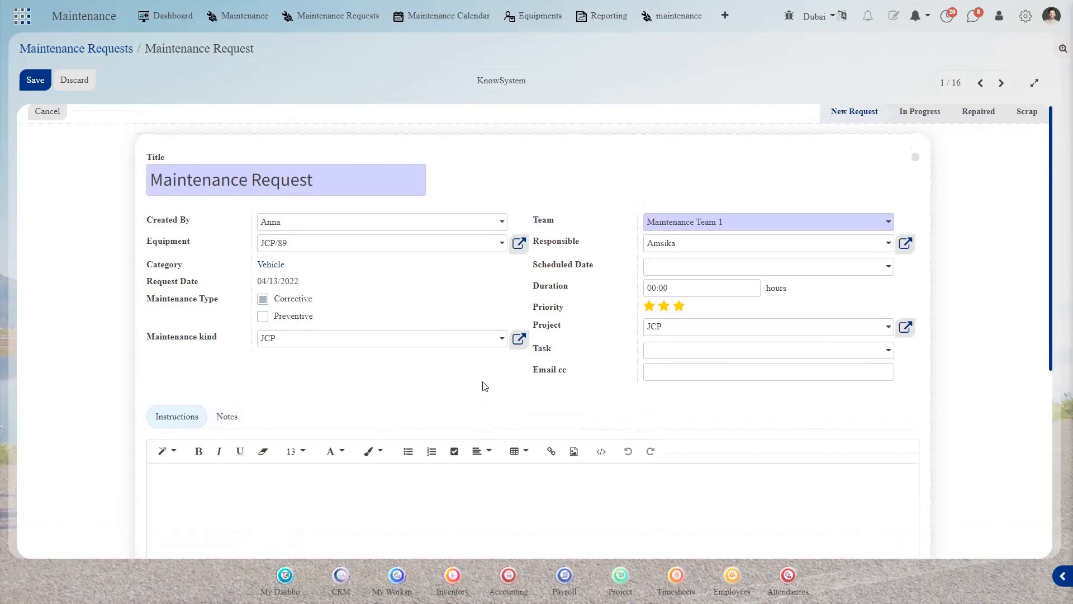
- Show the request's attachments area, then return to the Maintenance Requests board, discarding the unsaved changes
scroll(634, 379, down, 5)
click(831, 484)
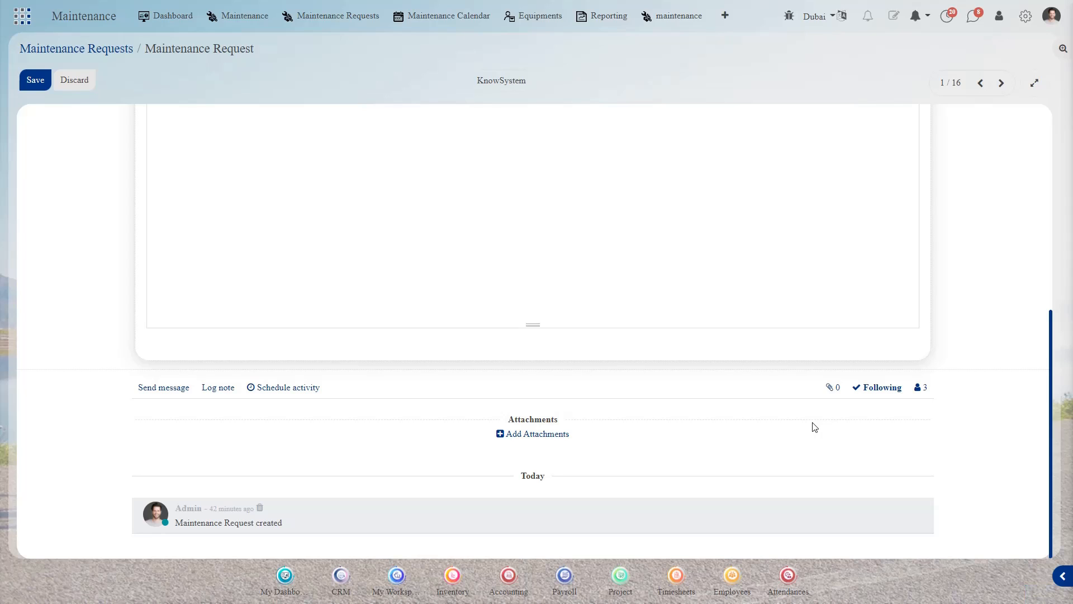
scroll(815, 427, up, 10)
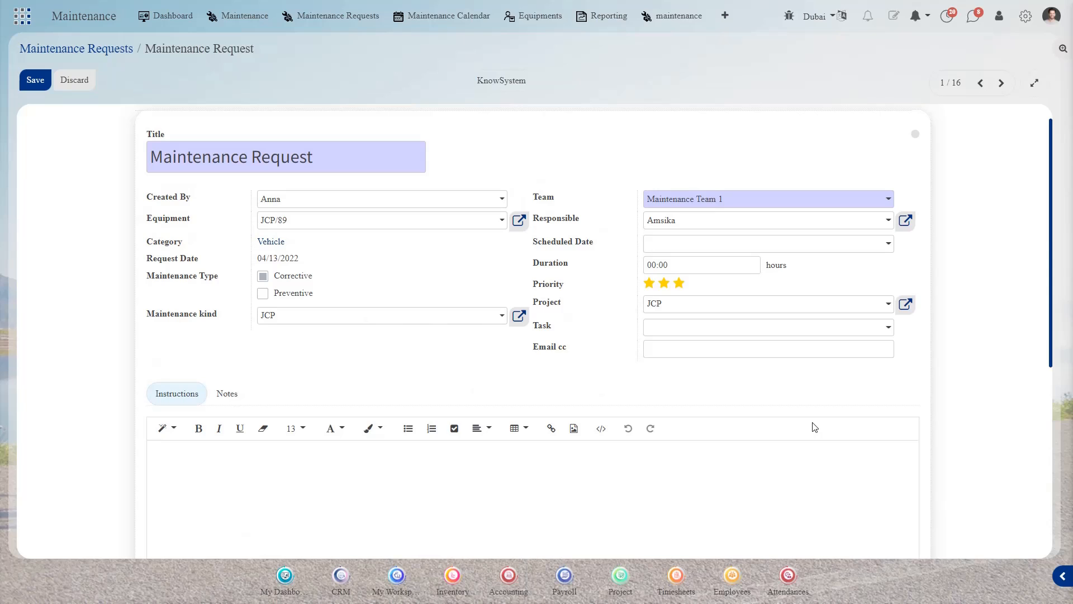
click(82, 51)
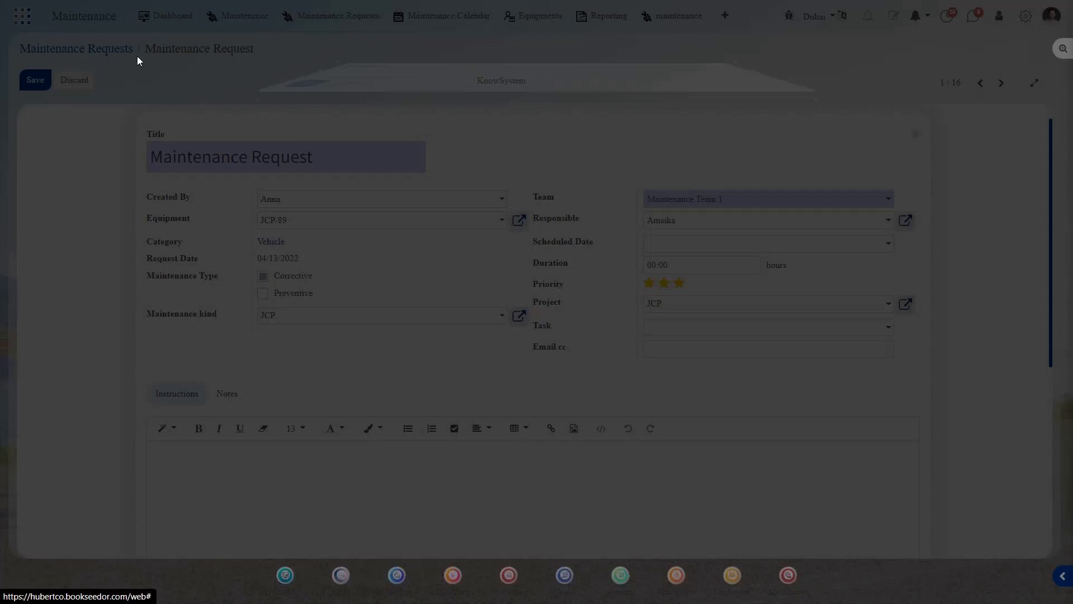
click(329, 107)
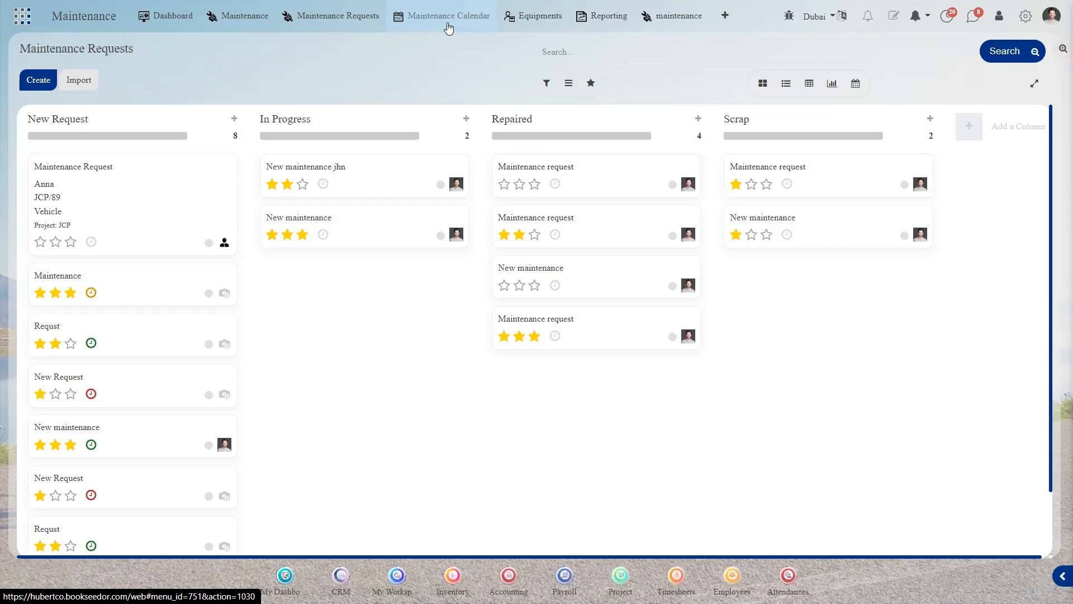
- View the maintenance calendar with April 15, 2022 selected
click(448, 24)
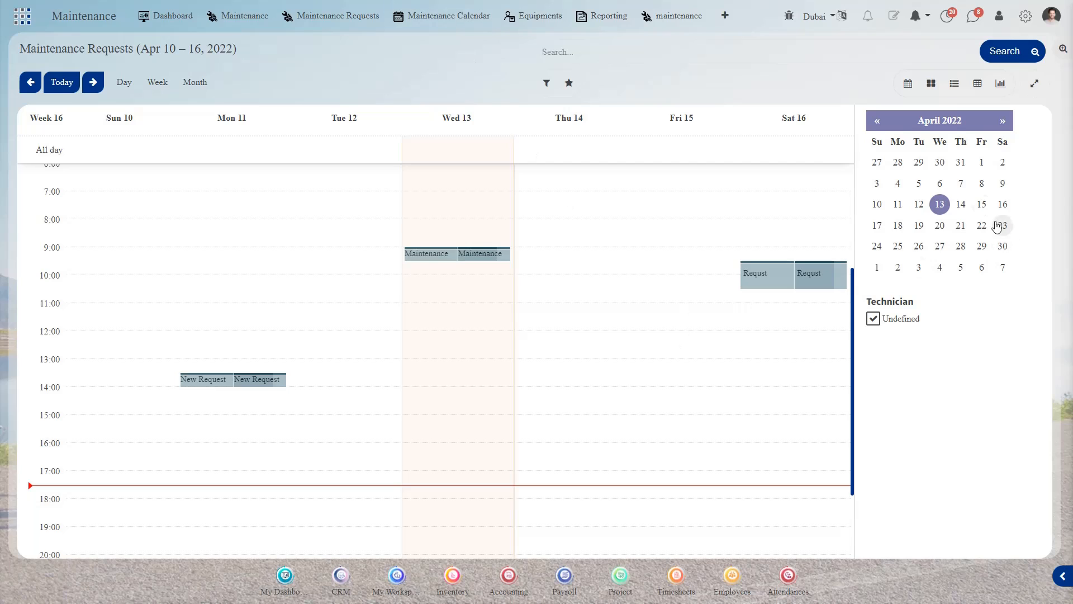
click(981, 204)
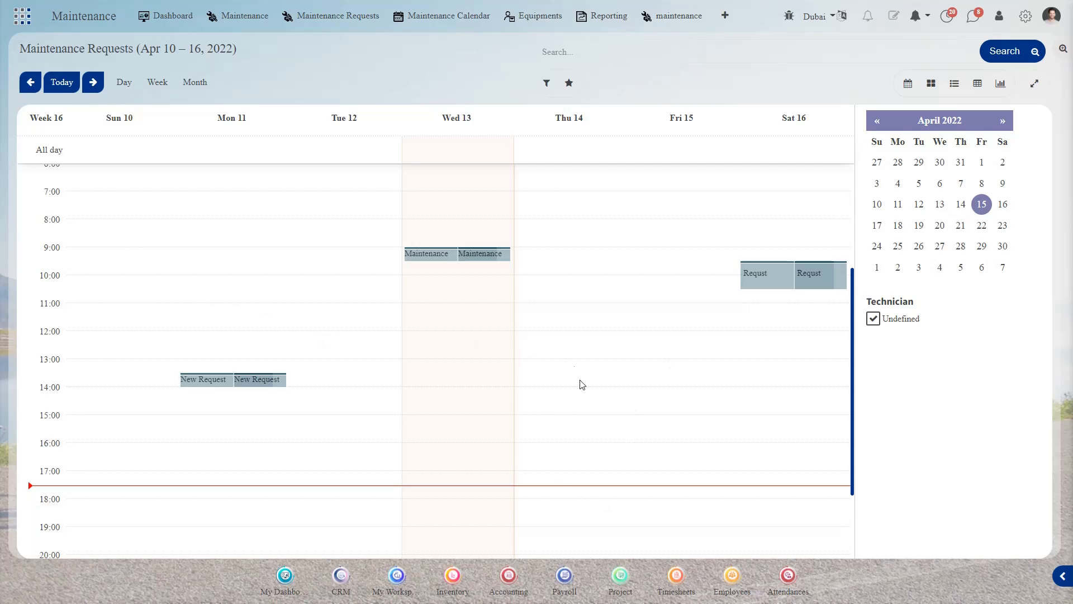
click(591, 454)
click(538, 140)
- Open the JCP equipment record from the Equipments list for editing
click(527, 20)
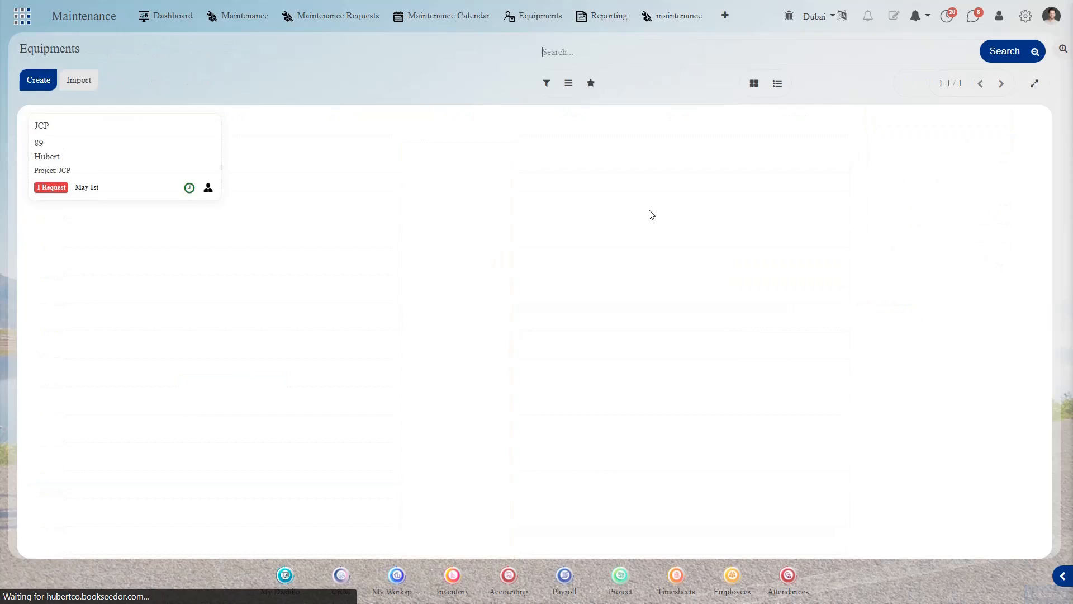
click(178, 169)
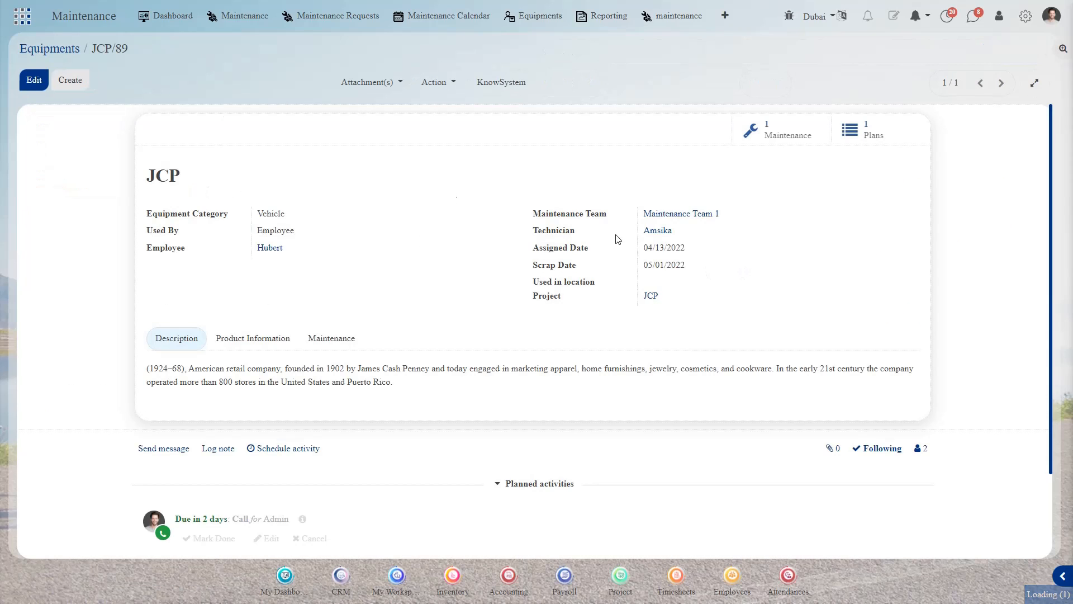
click(25, 89)
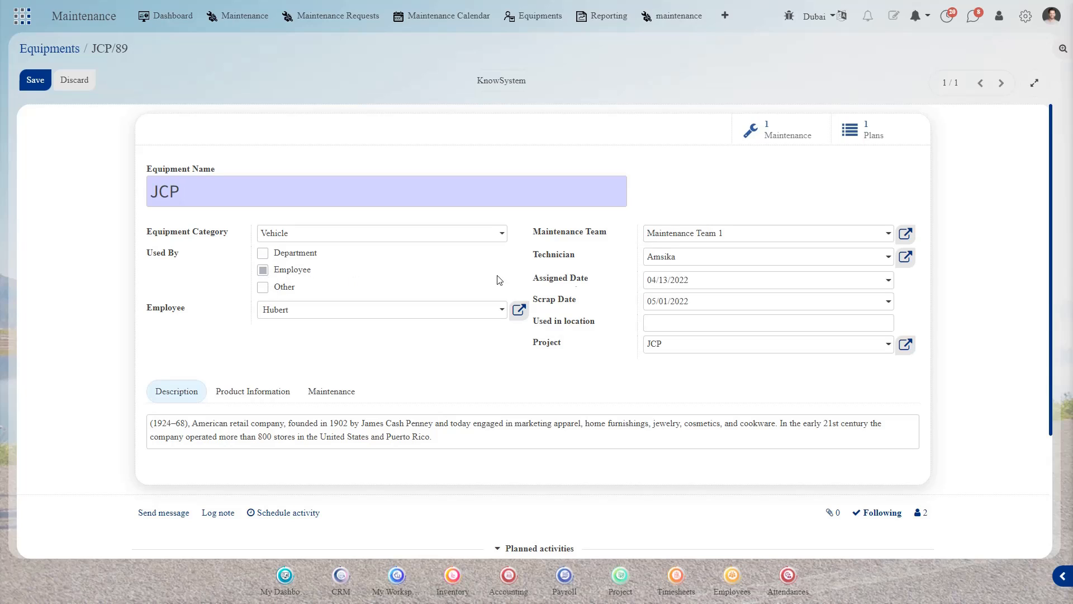
- Try Department as the equipment's Used By type, switch back to Employee and choose a different employee
click(262, 253)
click(317, 313)
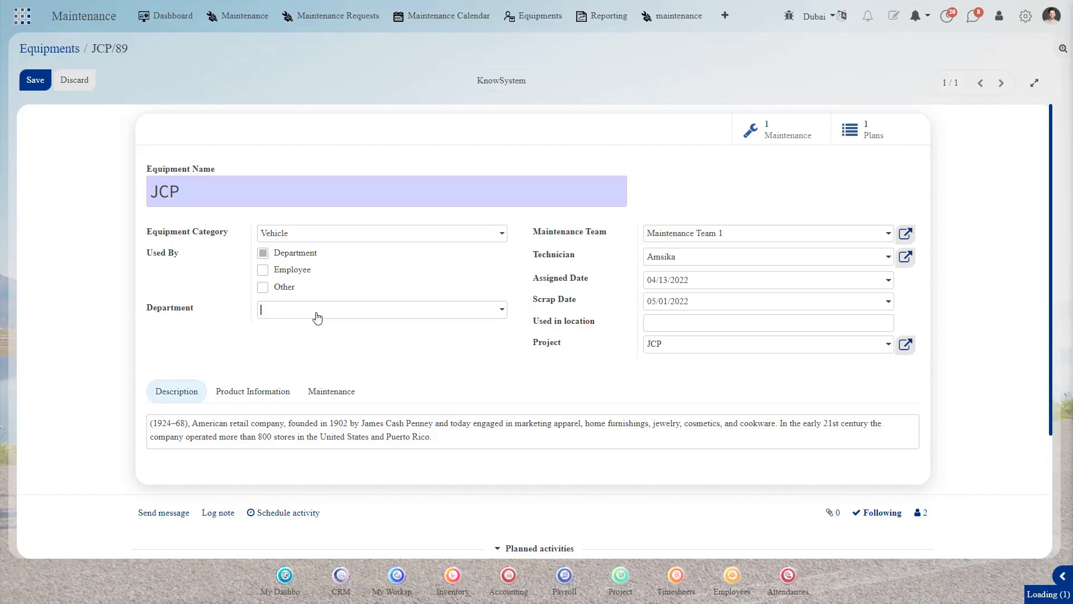
click(262, 270)
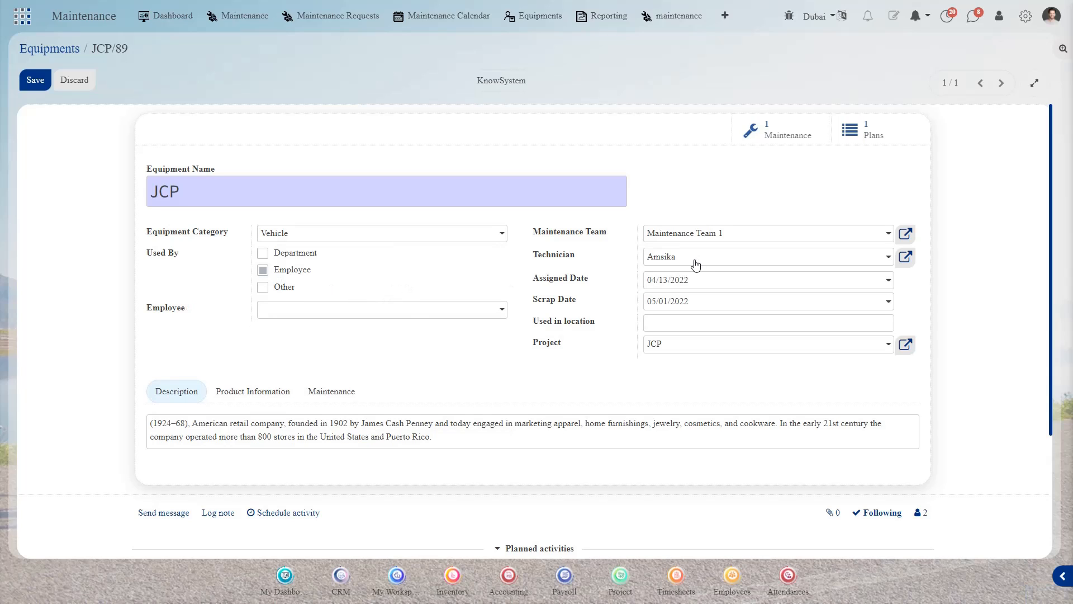
click(351, 314)
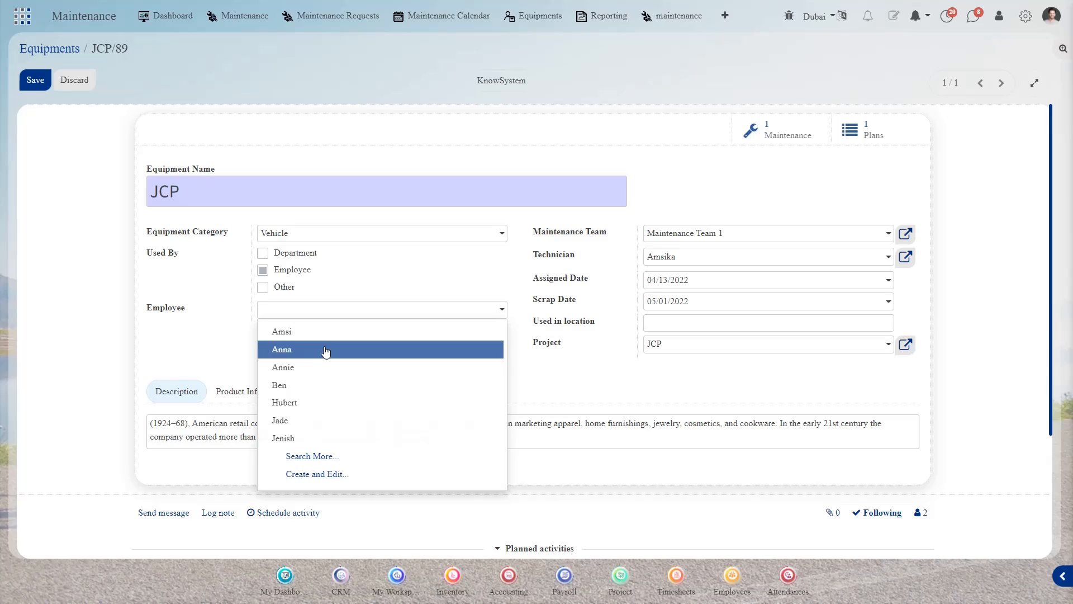
click(311, 384)
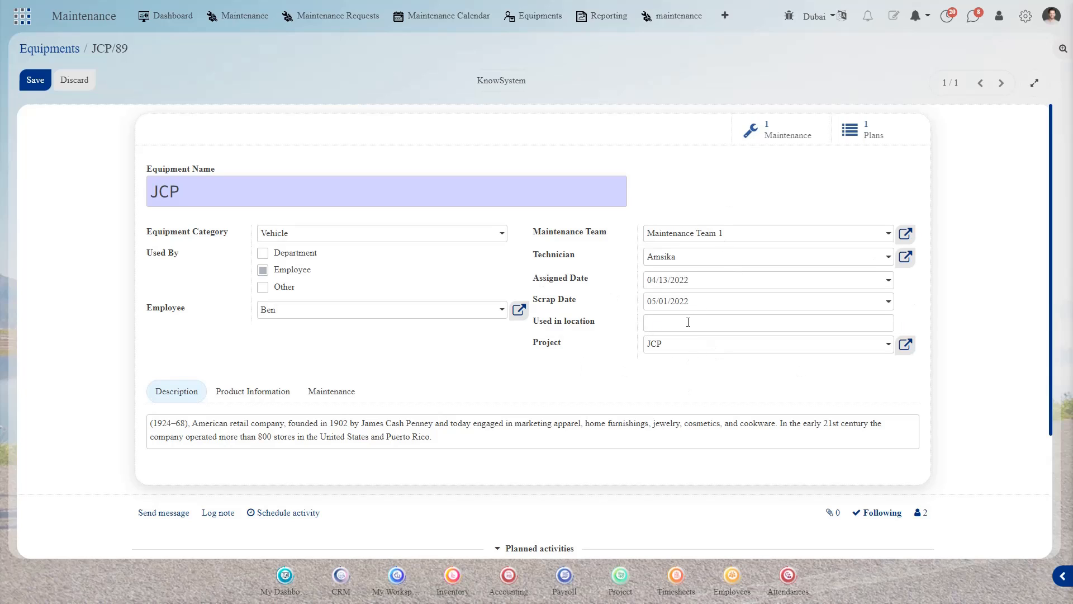
- Set the equipment's serial number to 25 in its product information
click(241, 393)
scroll(416, 364, down, 1)
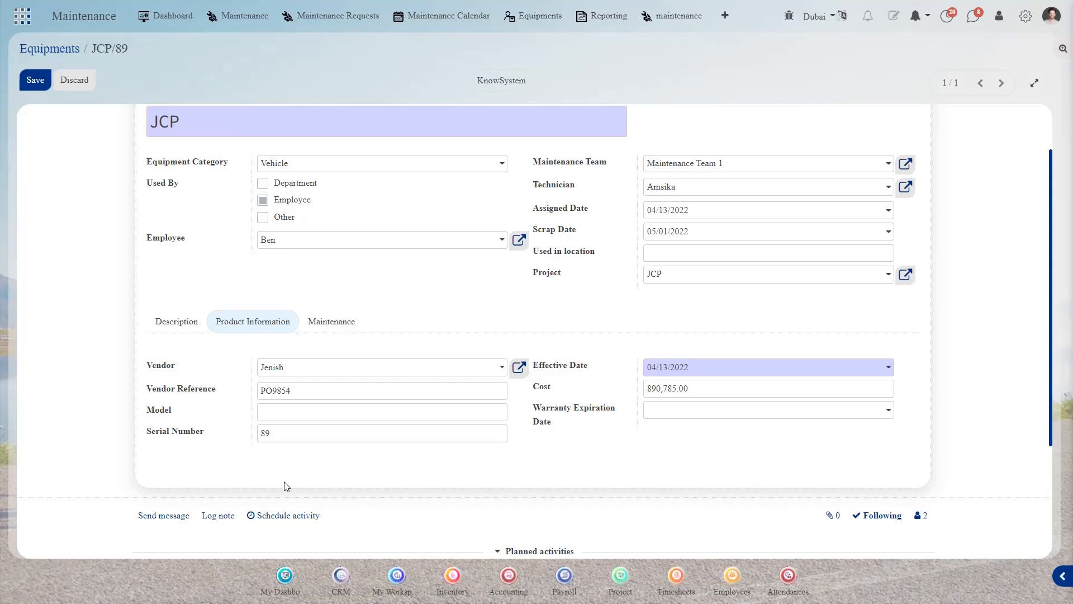
drag(270, 434, 254, 439)
text(25)
scroll(590, 463, up, 2)
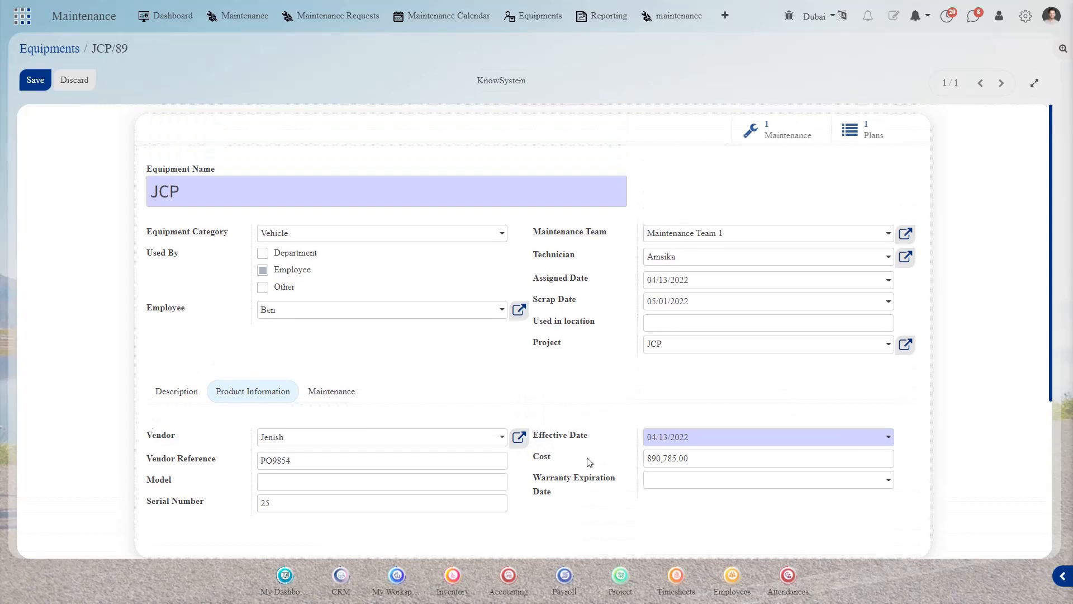
- Review the equipment's description and maintenance details, and view its JCP maintenance plan without changing it
click(331, 400)
click(194, 392)
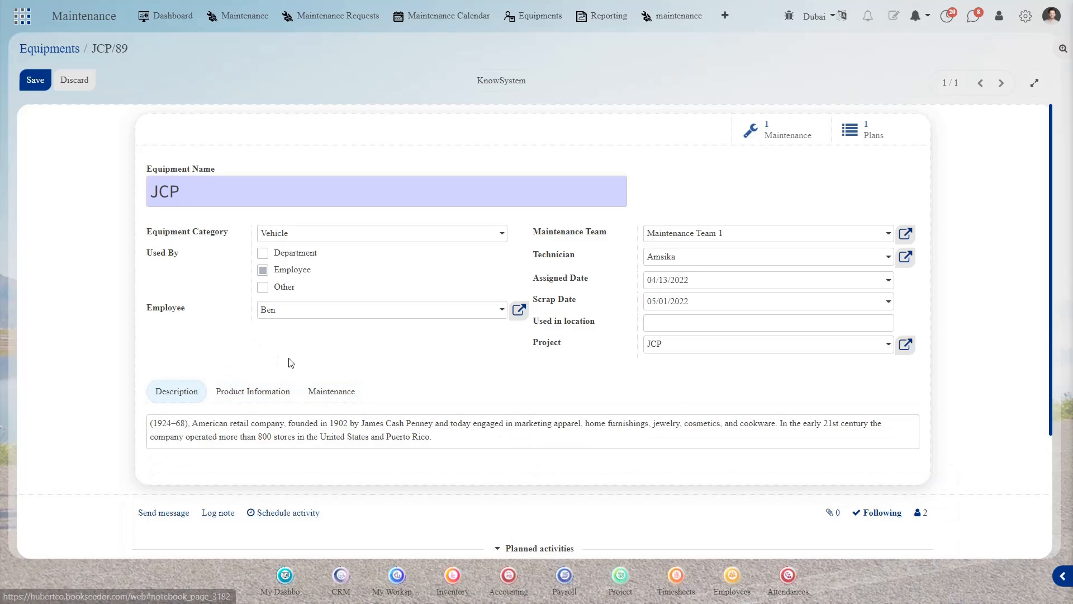
click(326, 397)
scroll(436, 384, down, 3)
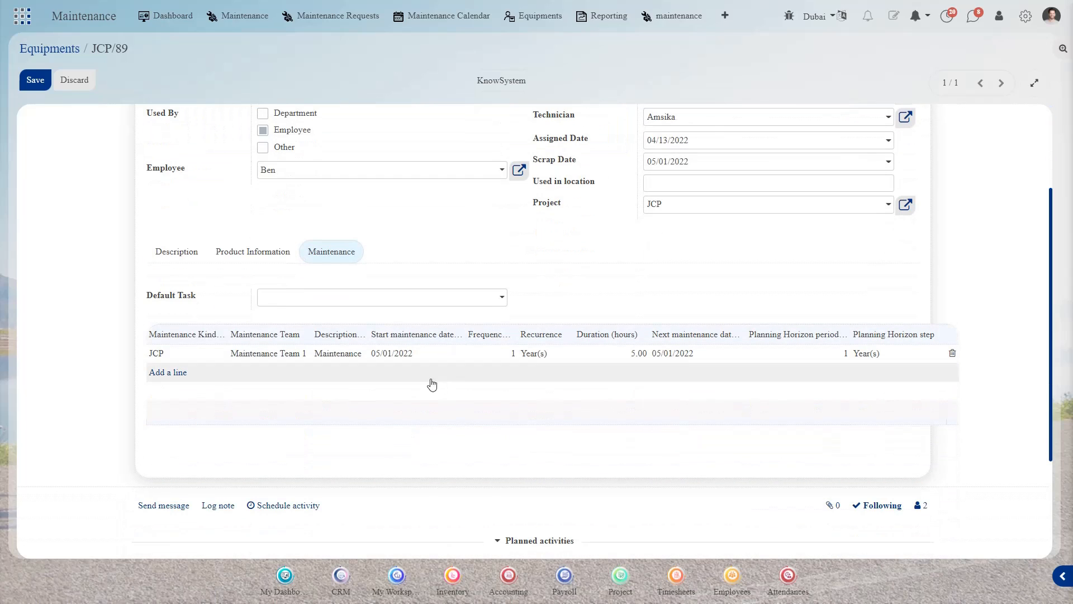
click(258, 351)
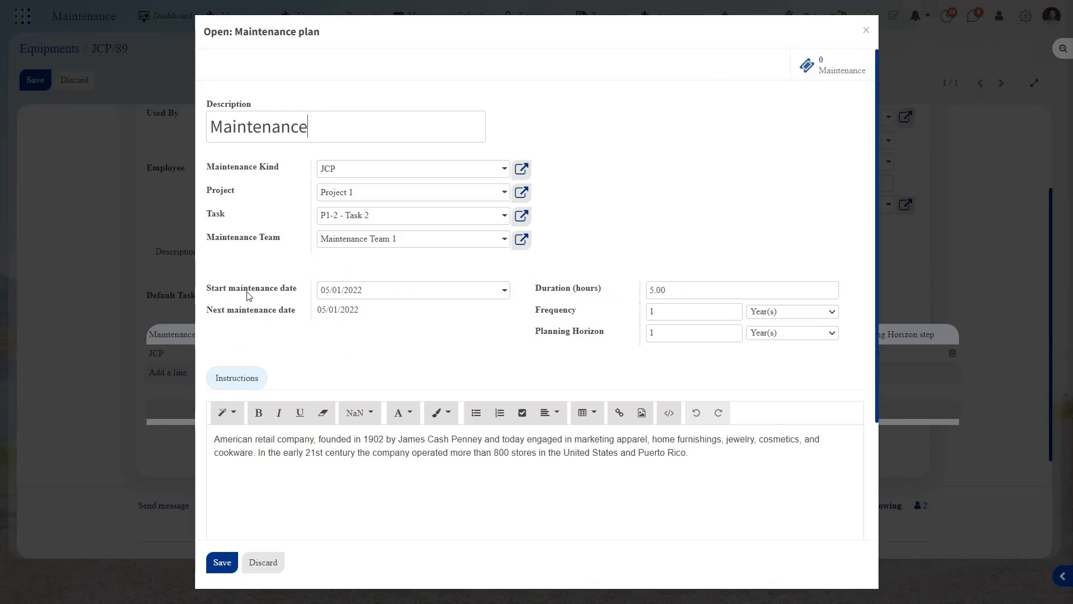
click(867, 33)
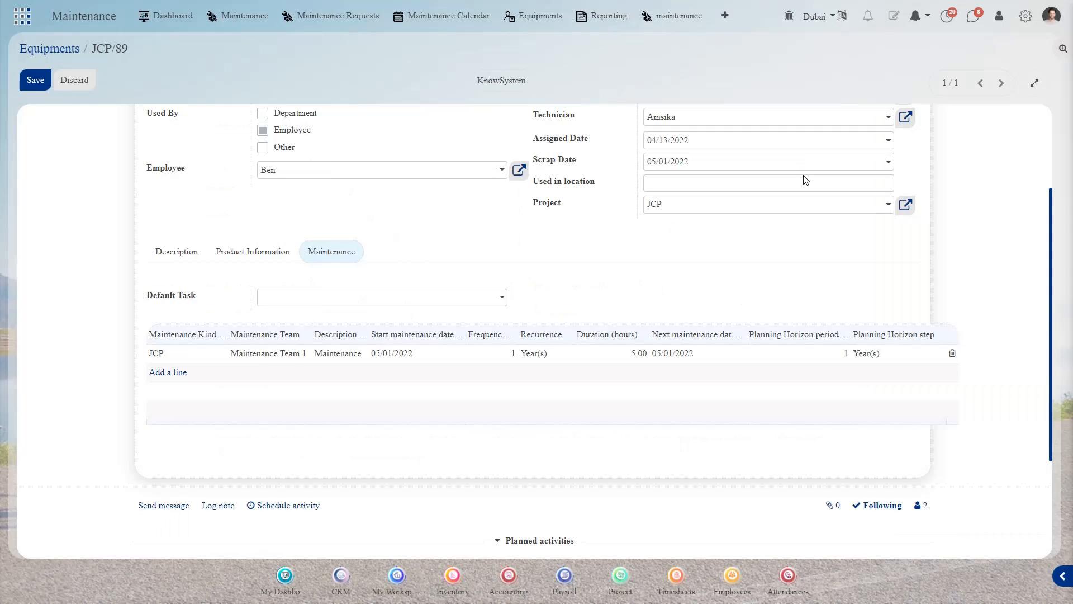
- Save the changes to the JCP equipment record
scroll(790, 199, up, 4)
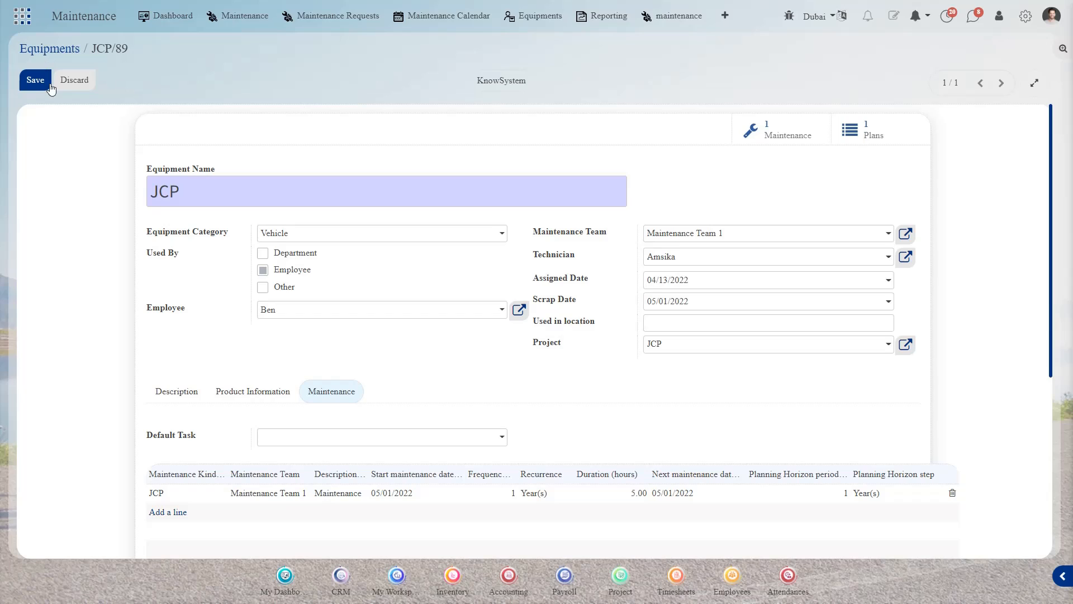
click(49, 85)
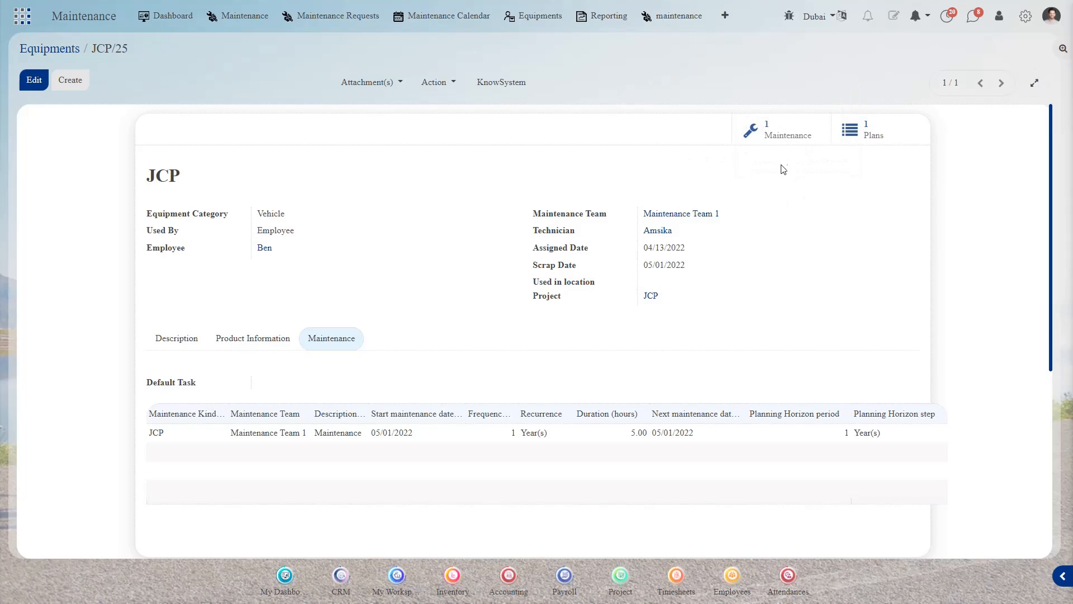
click(263, 17)
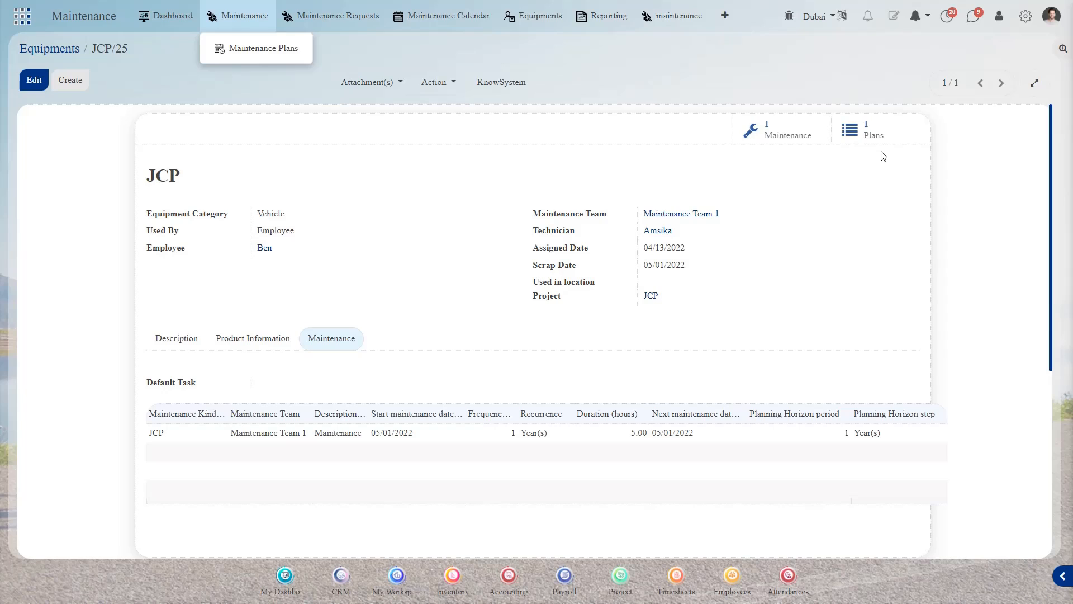
click(608, 83)
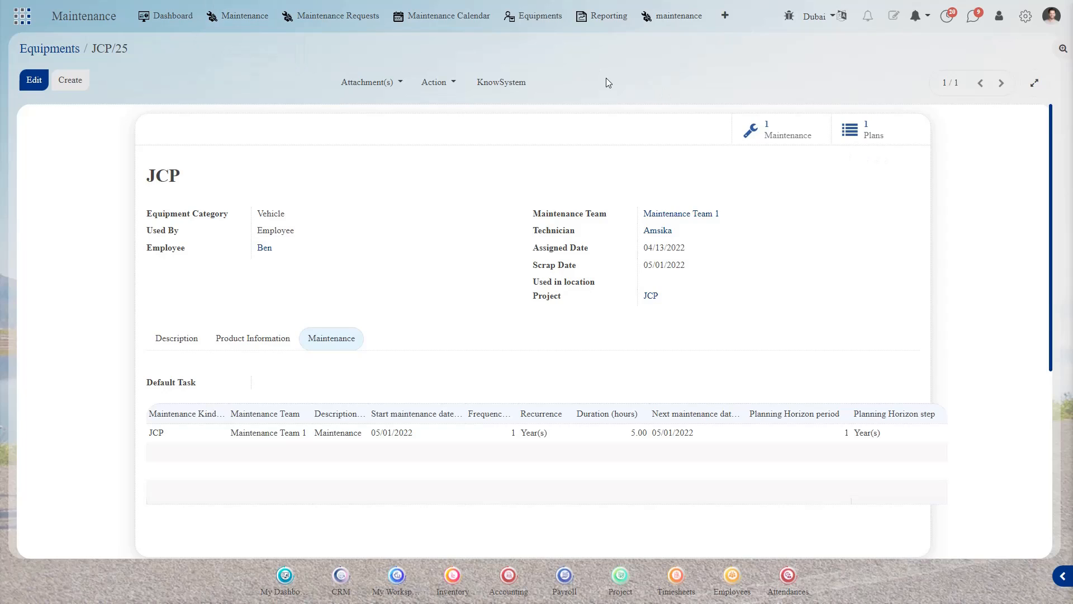
- Open the JCP asset from the Assets list for editing
click(671, 15)
click(701, 69)
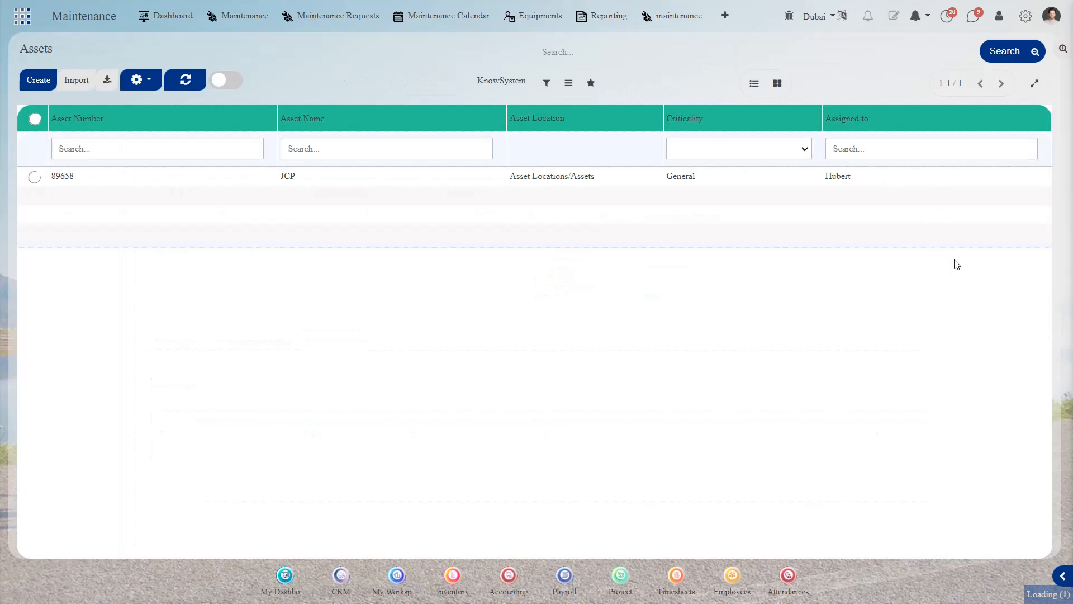
click(369, 178)
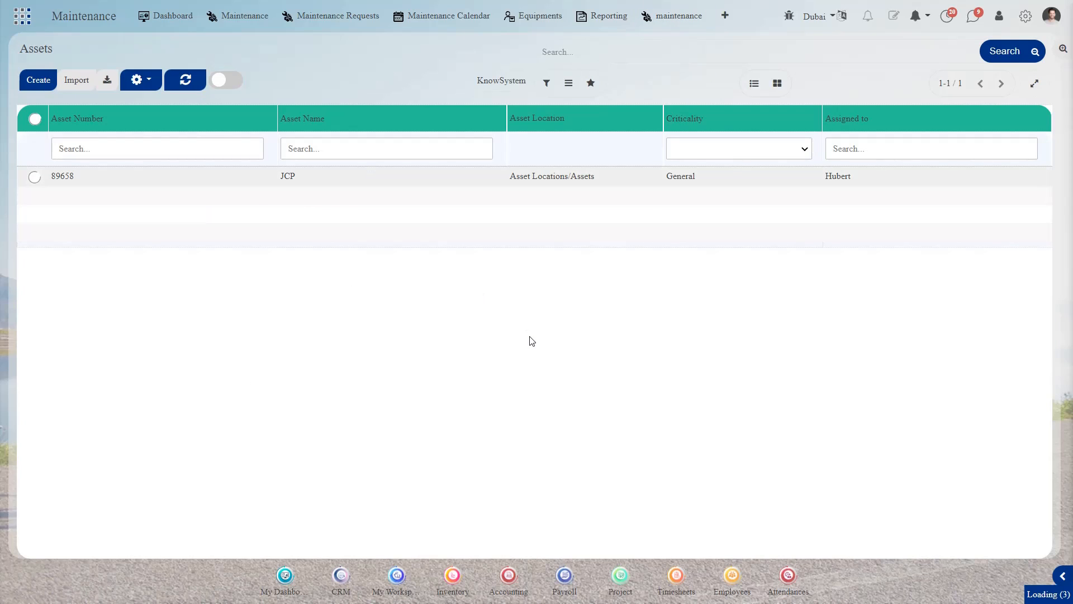
click(29, 85)
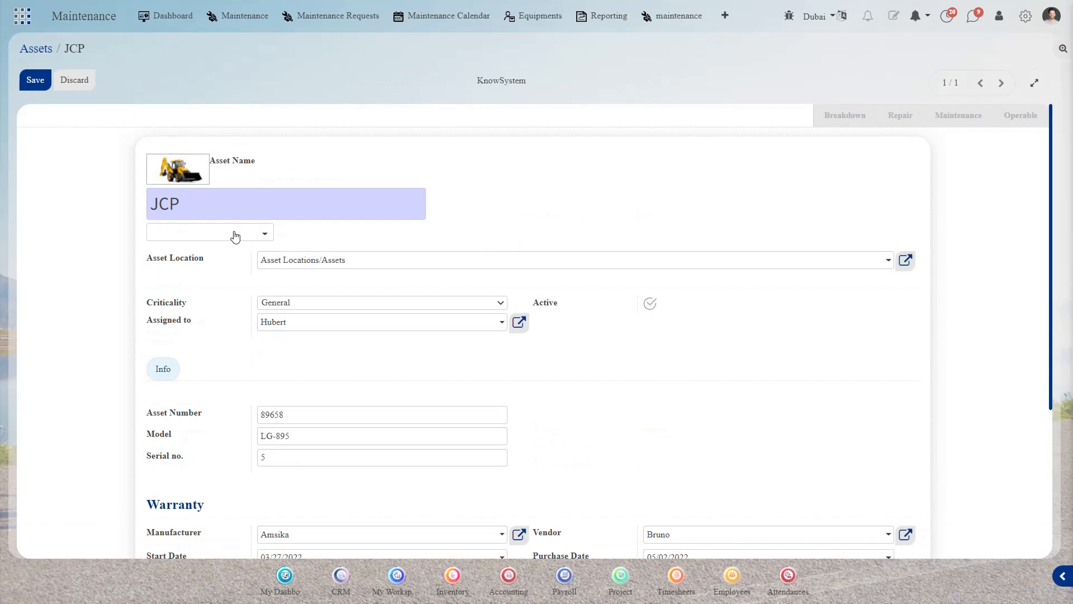
- Examine the JCP asset's location, identification, warranty and log details
scroll(407, 183, down, 1)
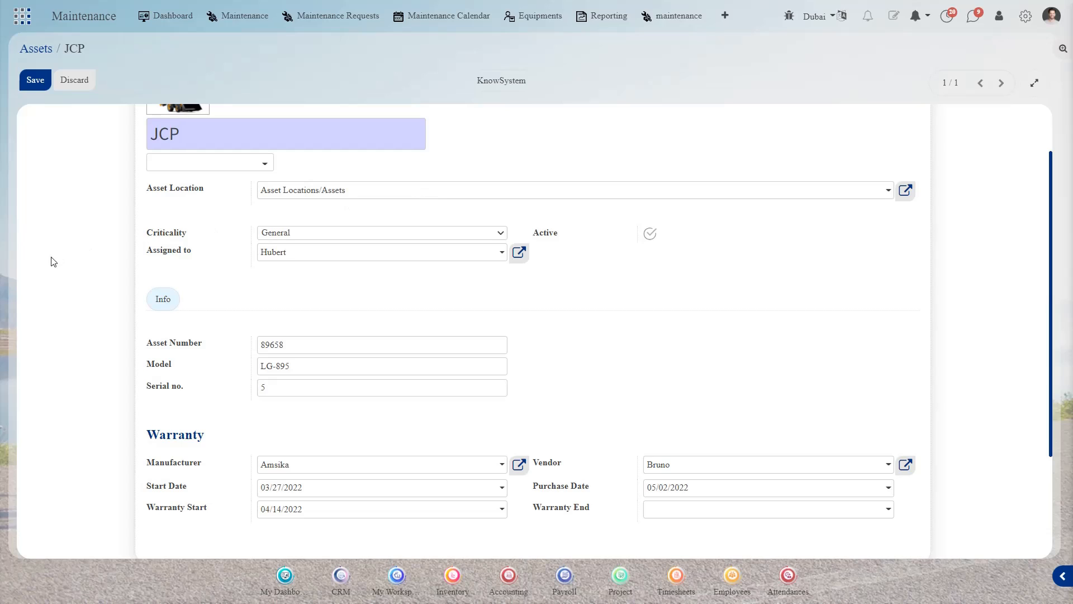
scroll(56, 260, down, 1)
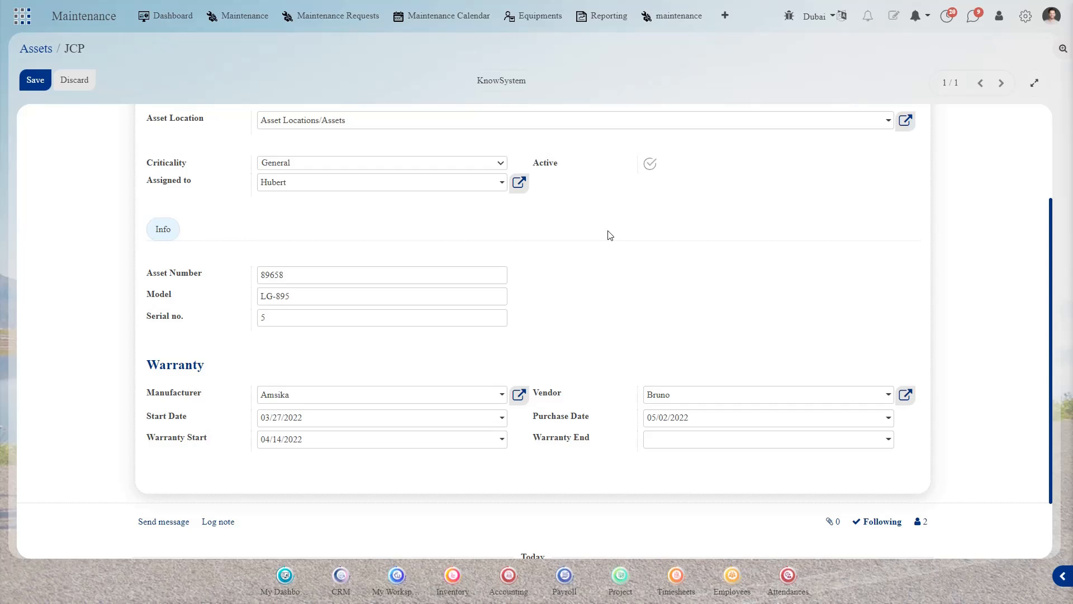
scroll(610, 235, down, 1)
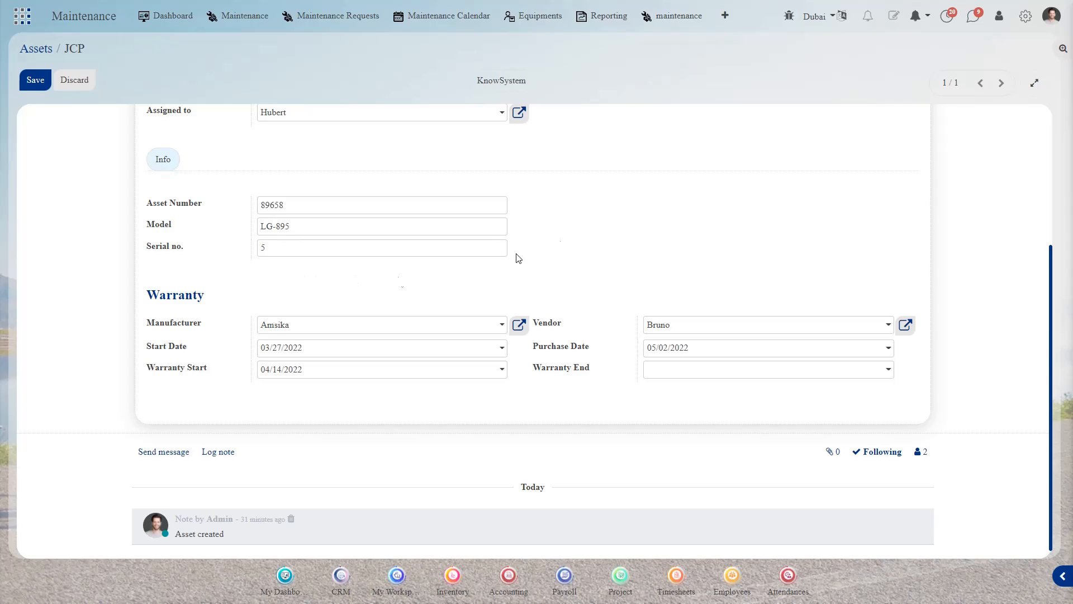
scroll(518, 259, up, 3)
- Show the configuration options for maintenance teams, equipment categories, stages, kinds and activity types
click(724, 16)
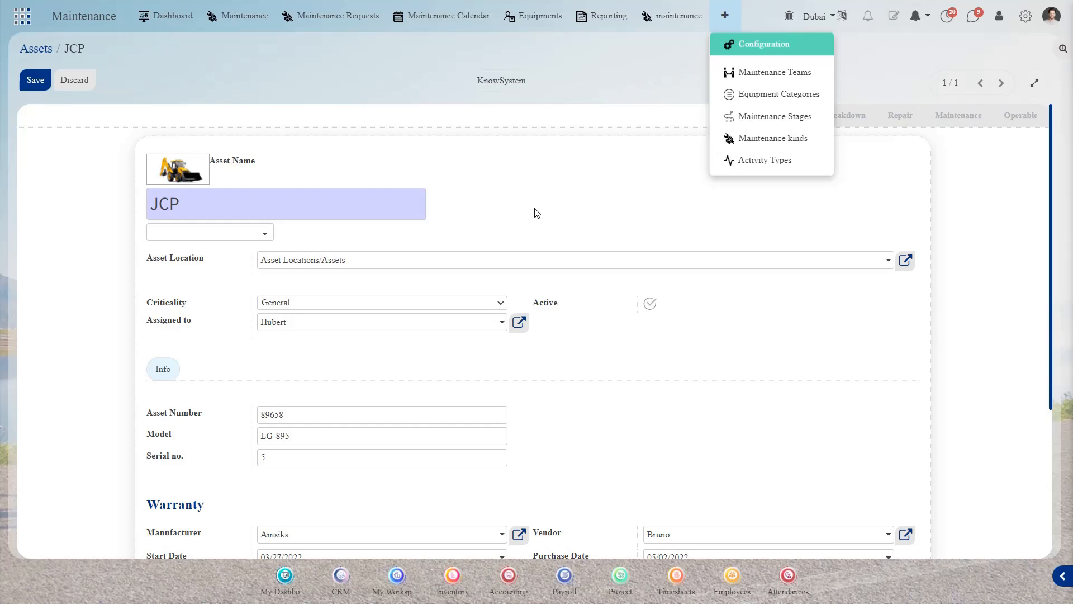
click(754, 105)
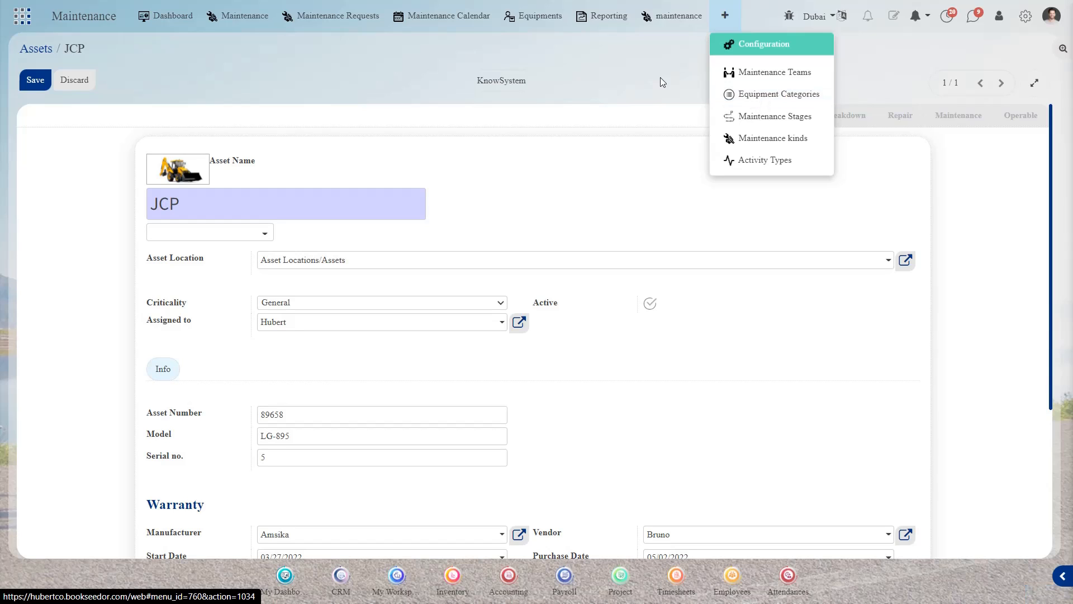
- Open the Maintenance Requests report and switch it from the graph to the pivot view
click(598, 18)
click(598, 19)
click(598, 19)
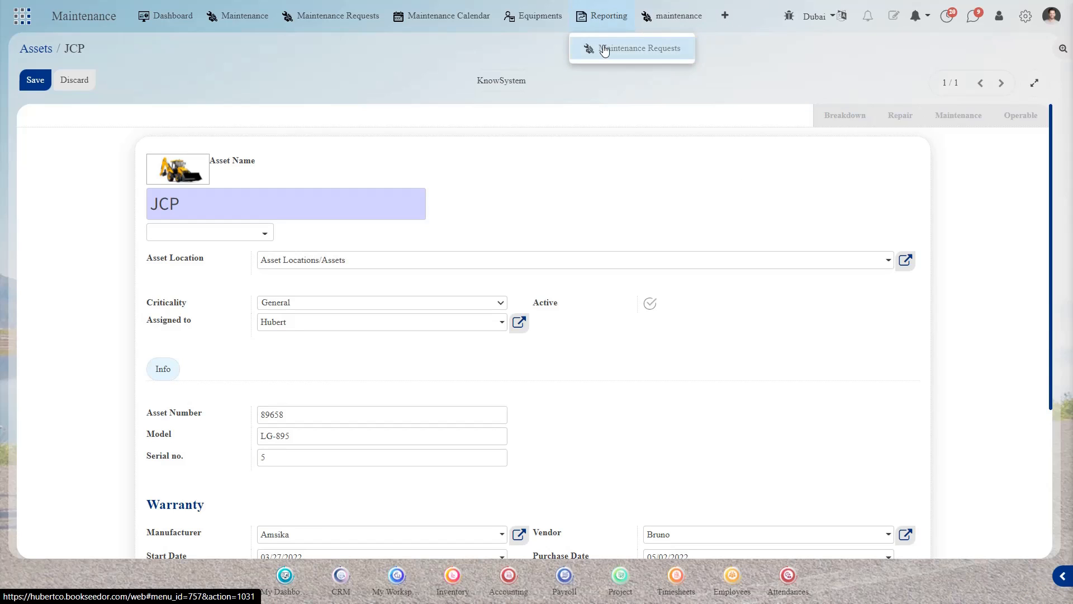
click(606, 47)
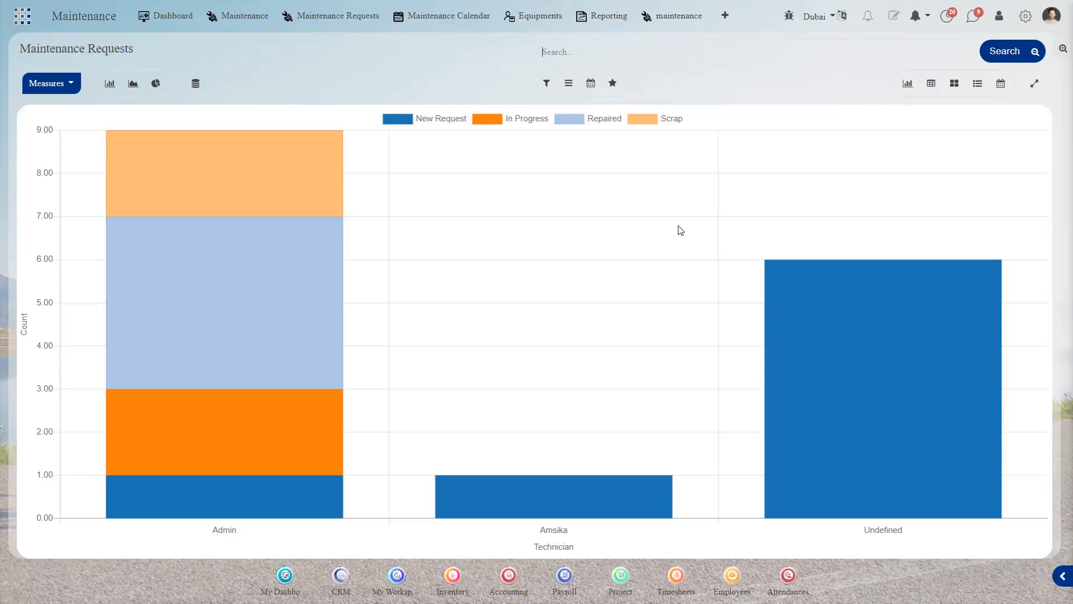
click(931, 84)
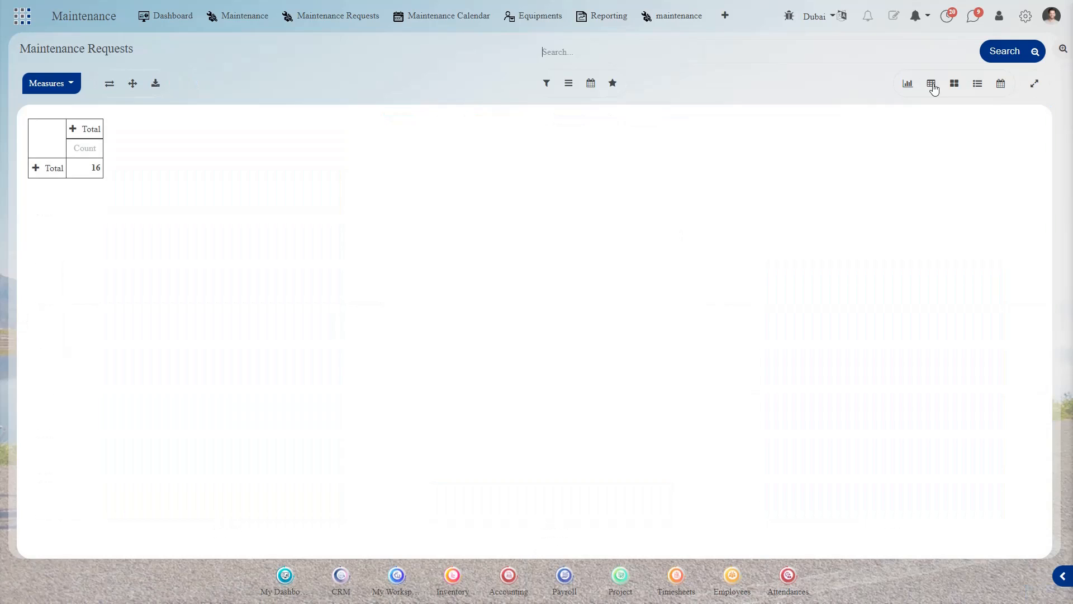
- Group the maintenance requests pivot table's columns by equipment and its rows by employee
click(75, 130)
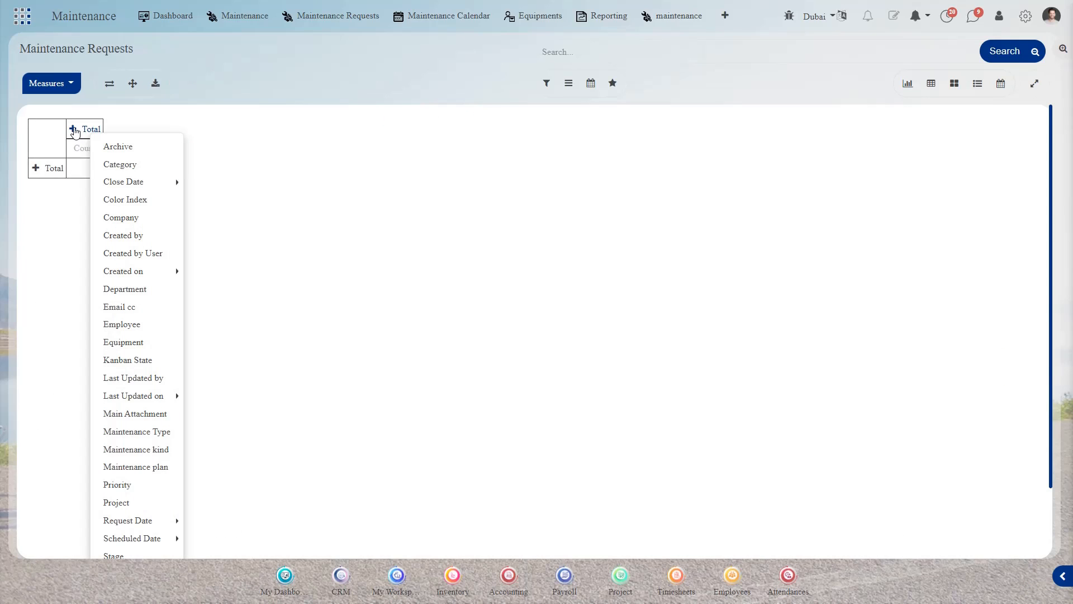
click(140, 285)
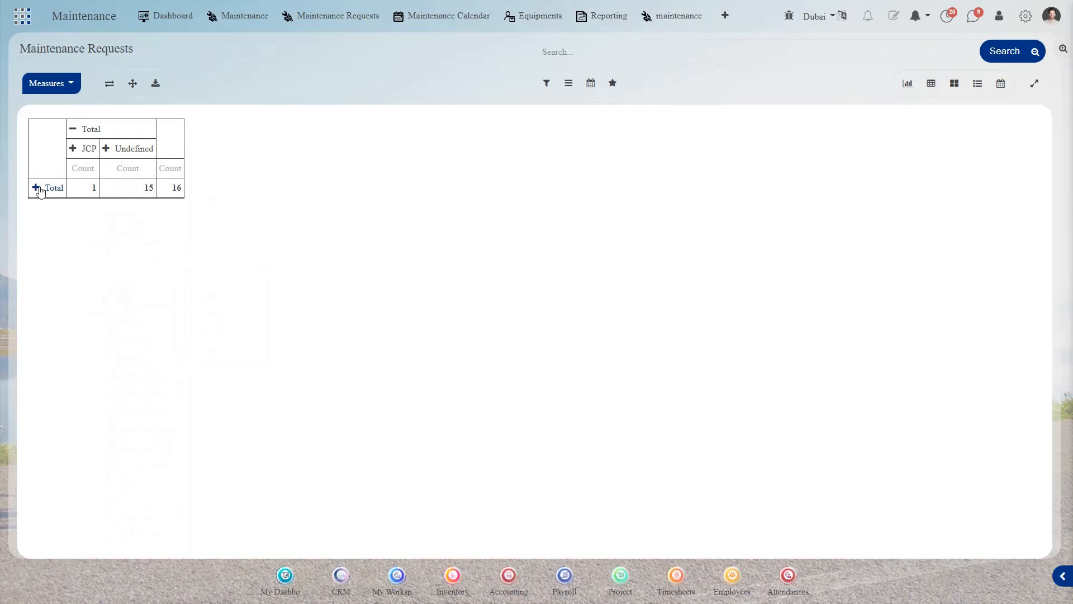
click(38, 189)
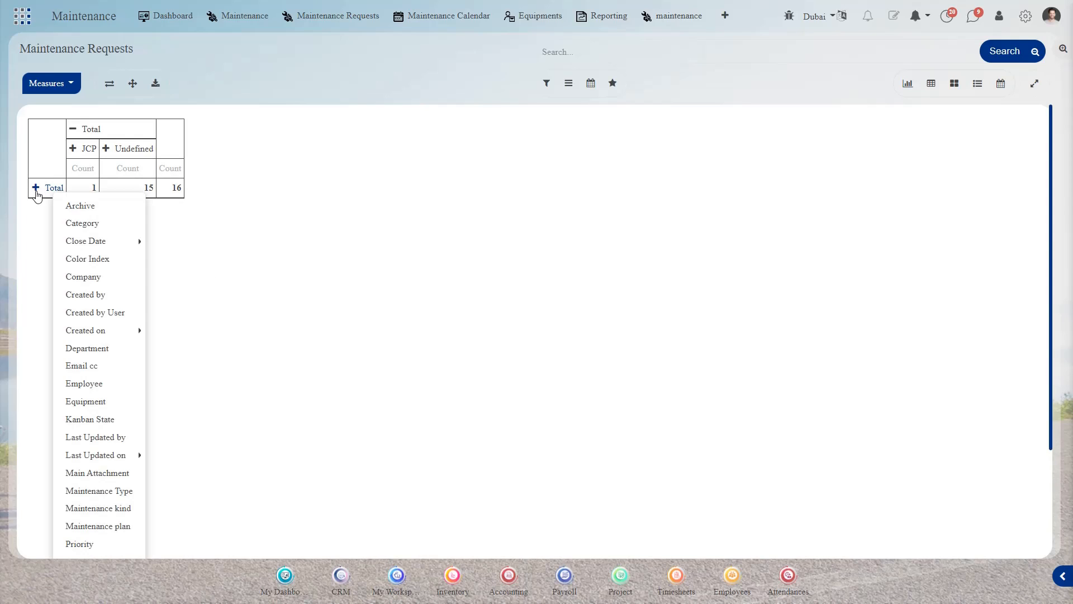
click(84, 384)
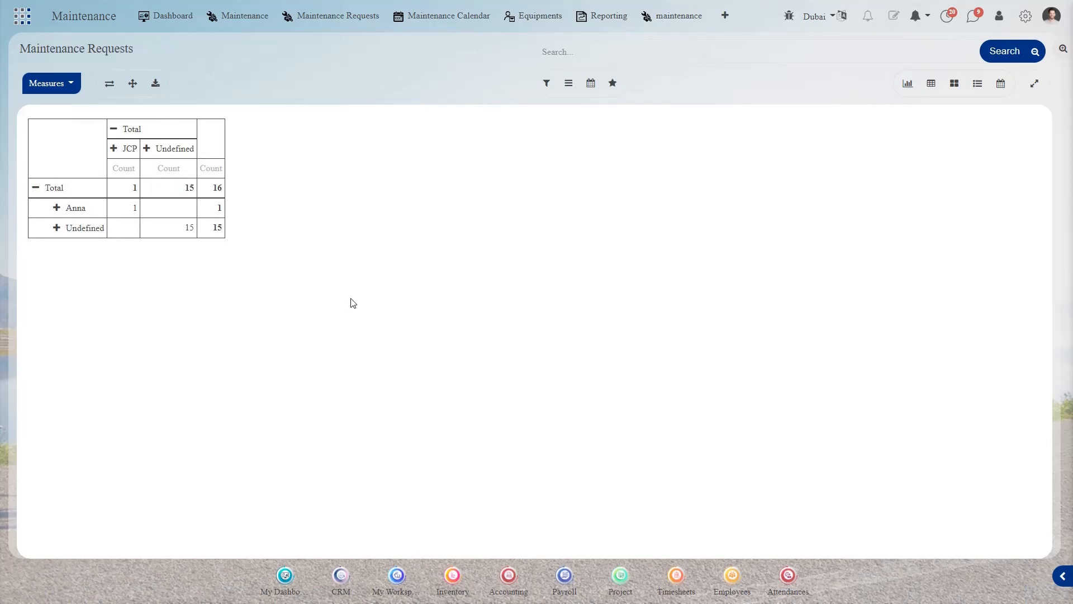
- Download the grouped pivot table and return to the Maintenance Teams dashboard
click(156, 86)
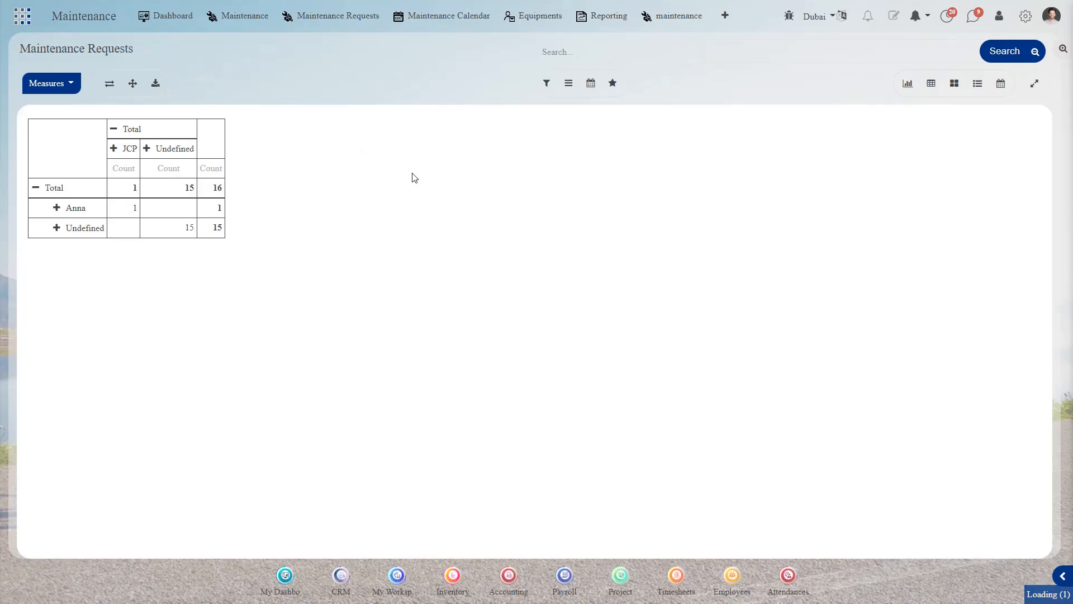
click(169, 28)
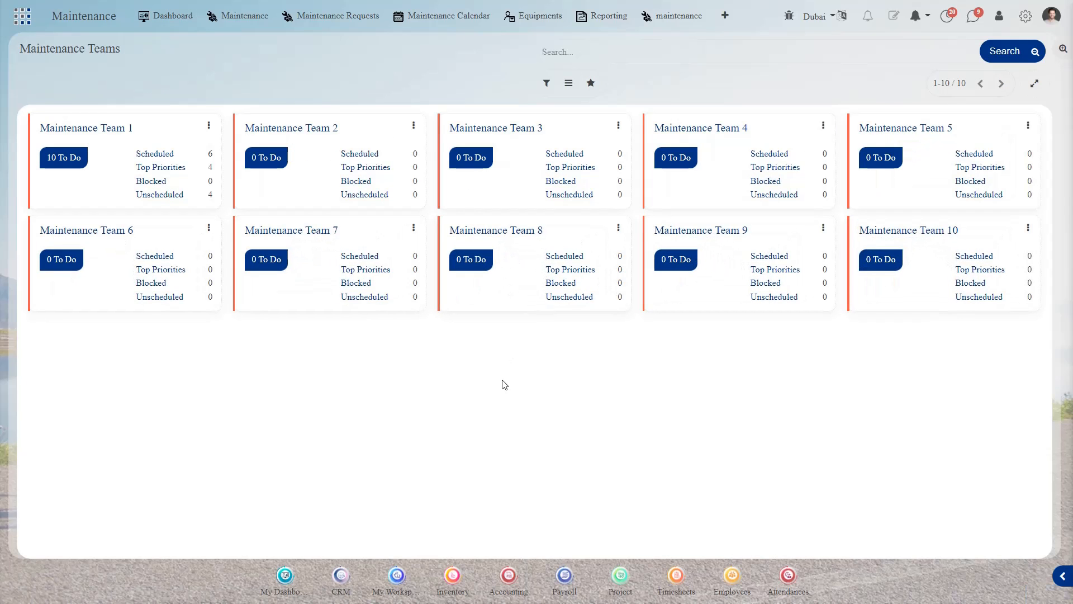